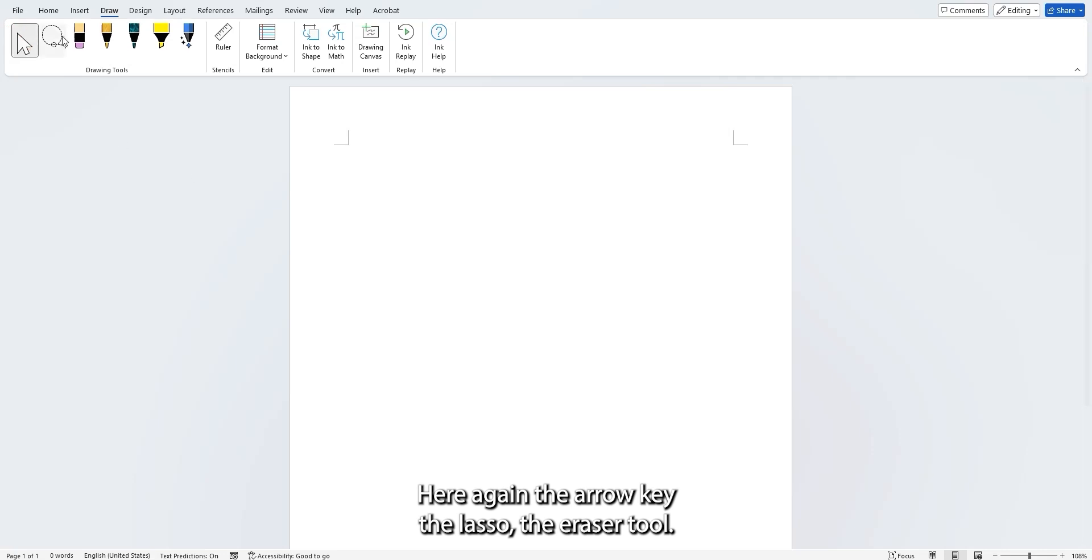
Look over the Lasso, eraser, pen and highlighter tools with their thickness, type and colour options, and select the Action Pen.
mouse_move(400, 163)
mouse_down()
mouse_move(443, 236)
mouse_move(463, 213)
mouse_up()
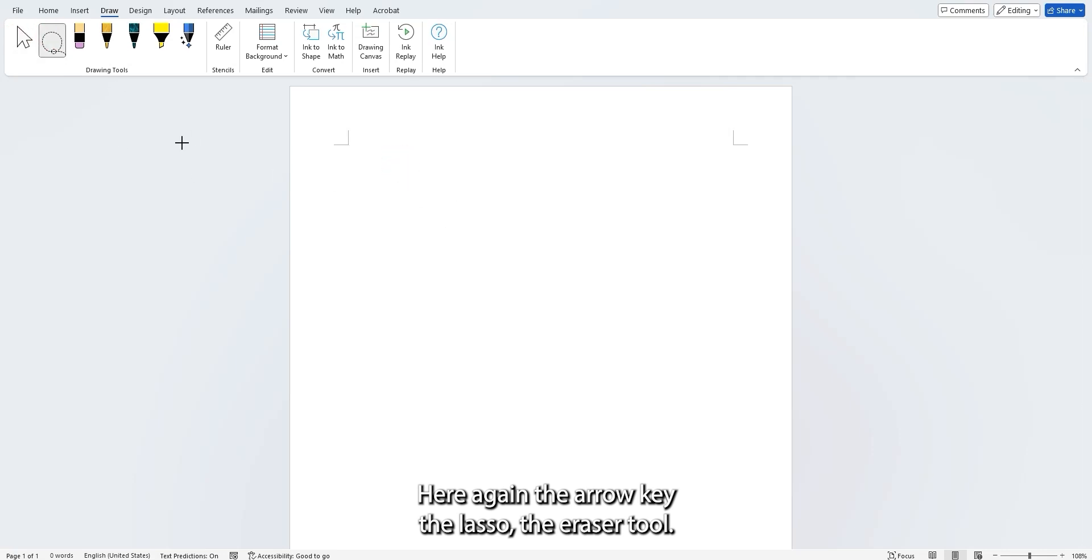
click(80, 39)
click(80, 39)
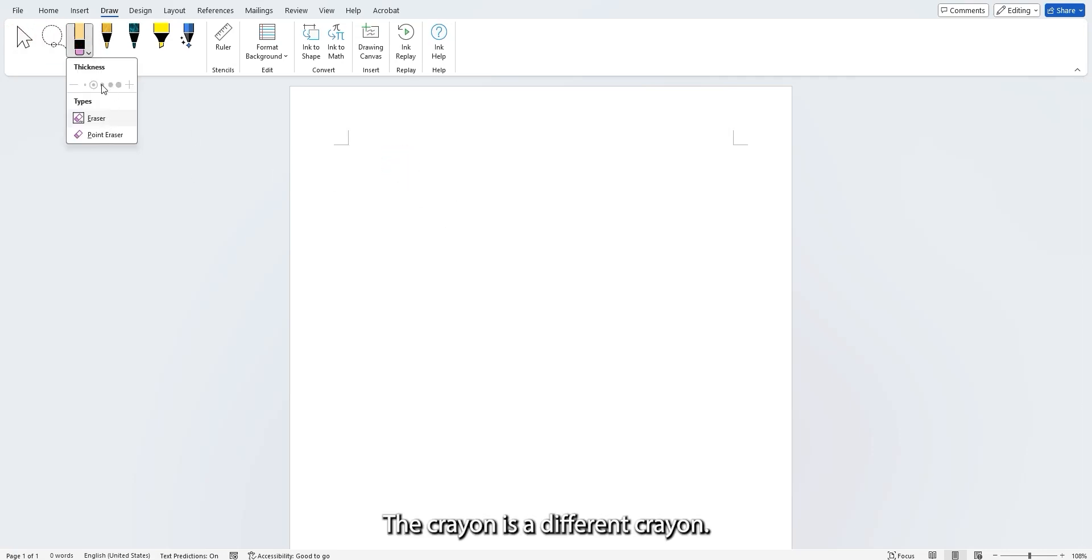
click(106, 37)
click(167, 55)
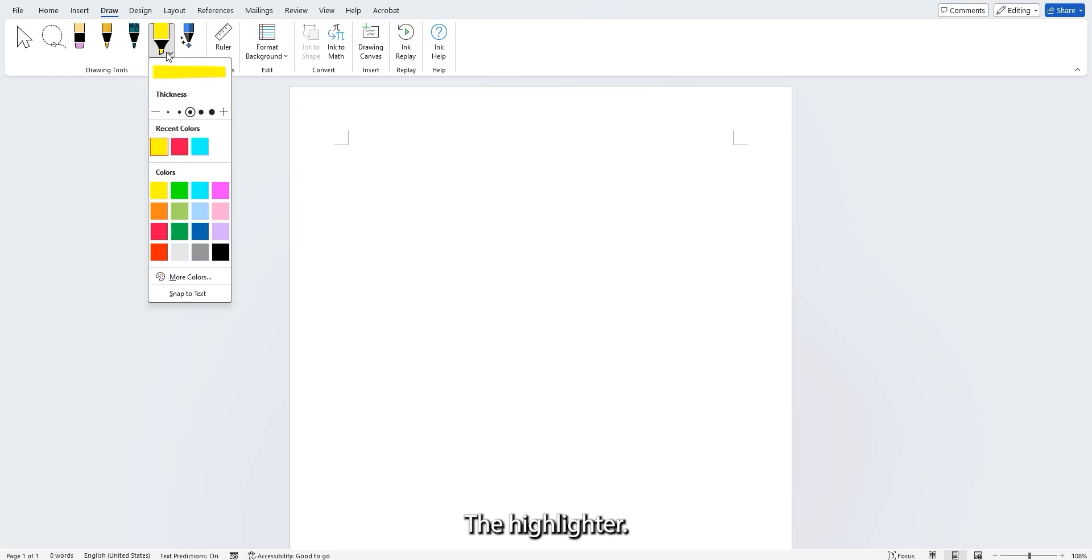
click(167, 55)
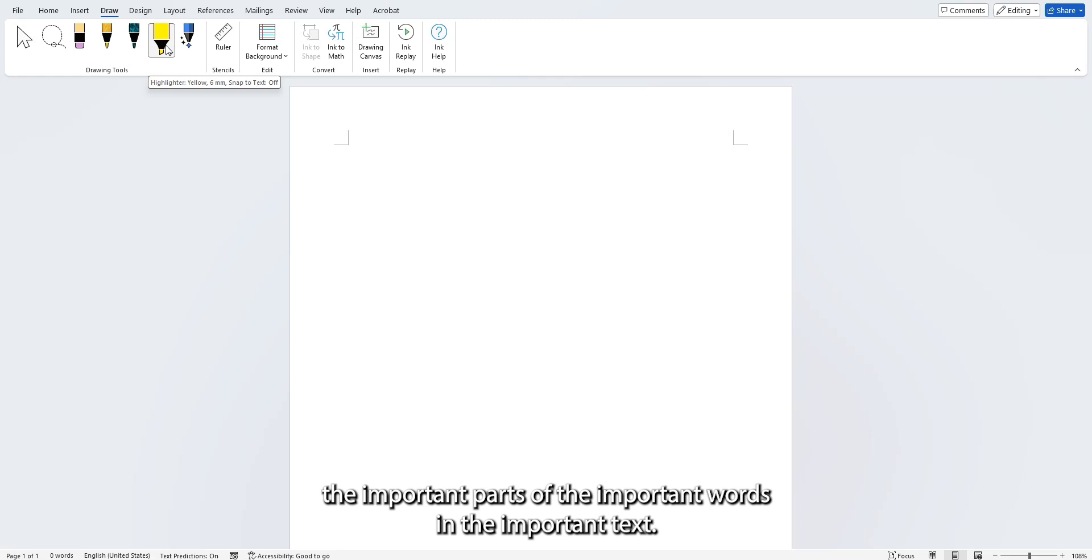
click(168, 54)
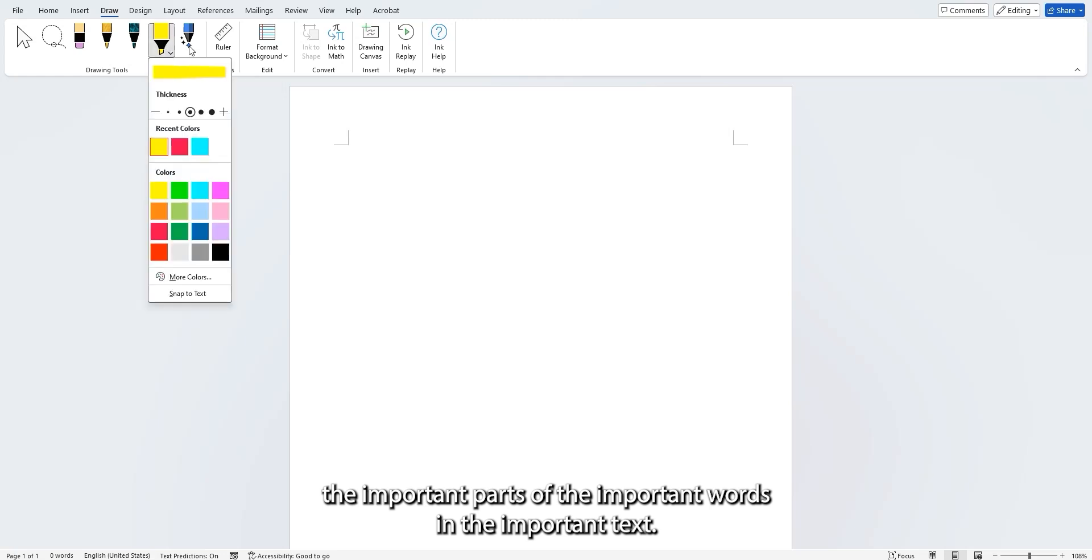
click(192, 51)
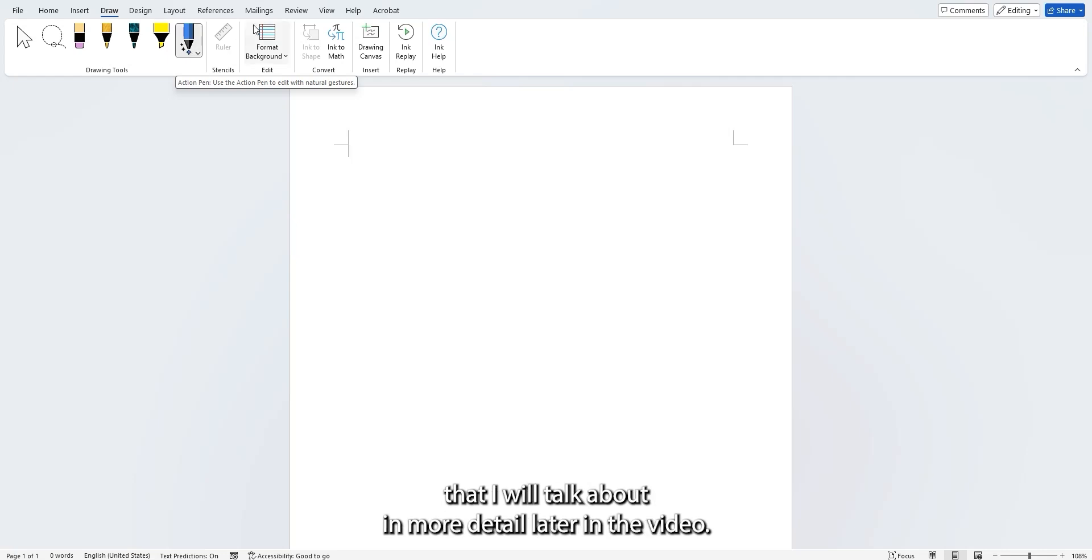
Look at the track changes commands for accepting and rejecting edits, and return to the drawing tools.
click(295, 11)
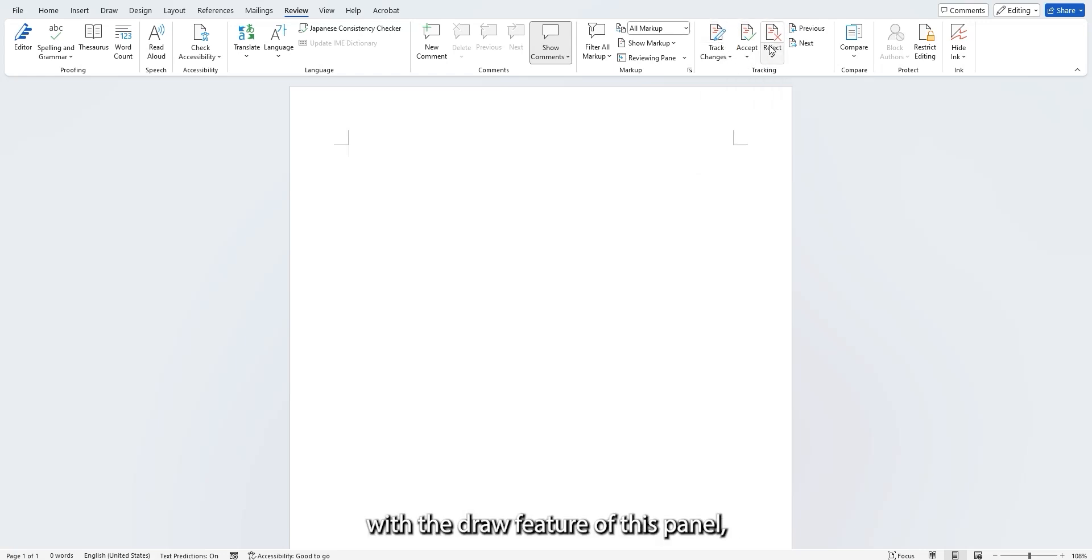
click(109, 11)
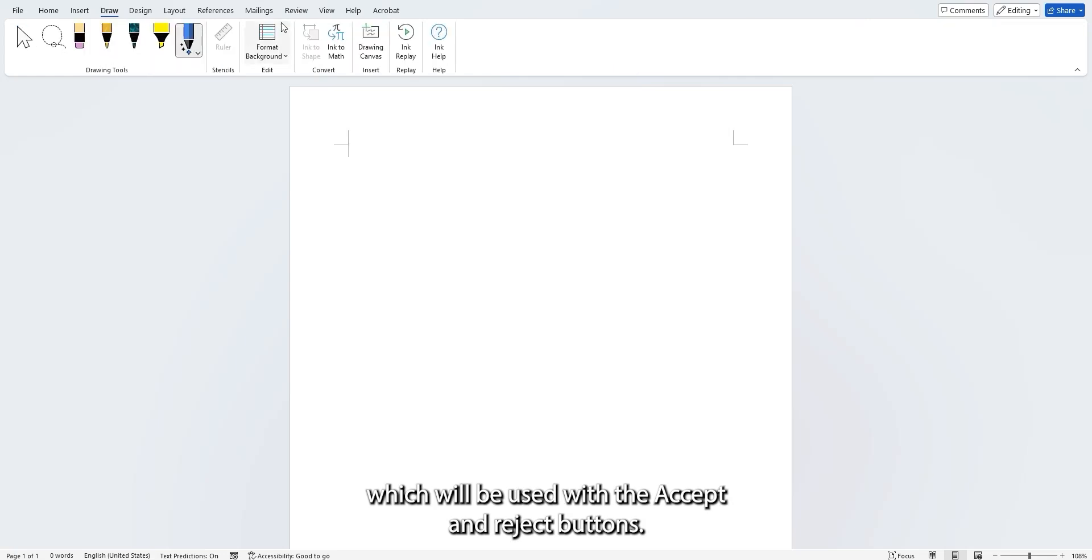
click(296, 11)
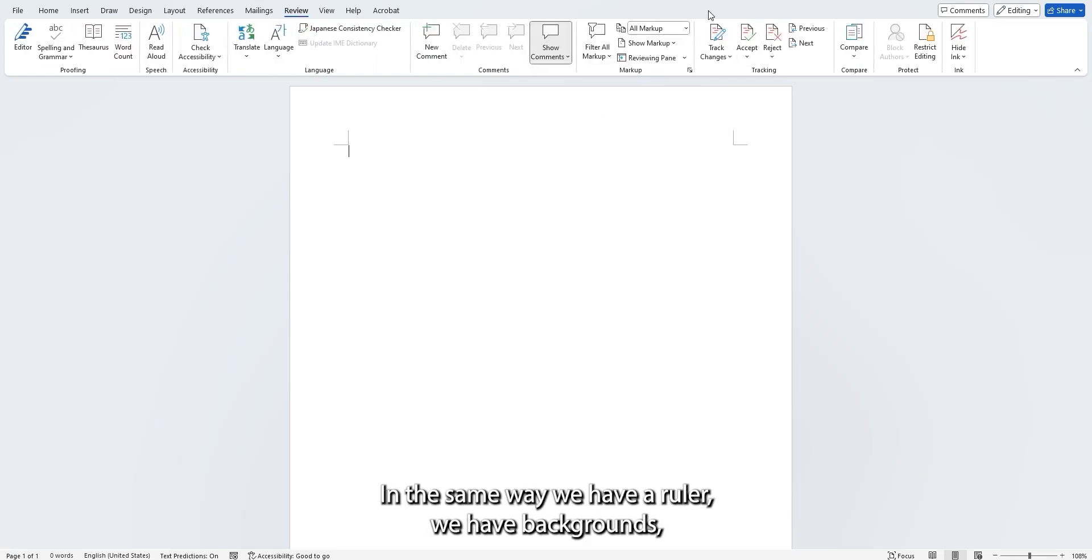
click(108, 11)
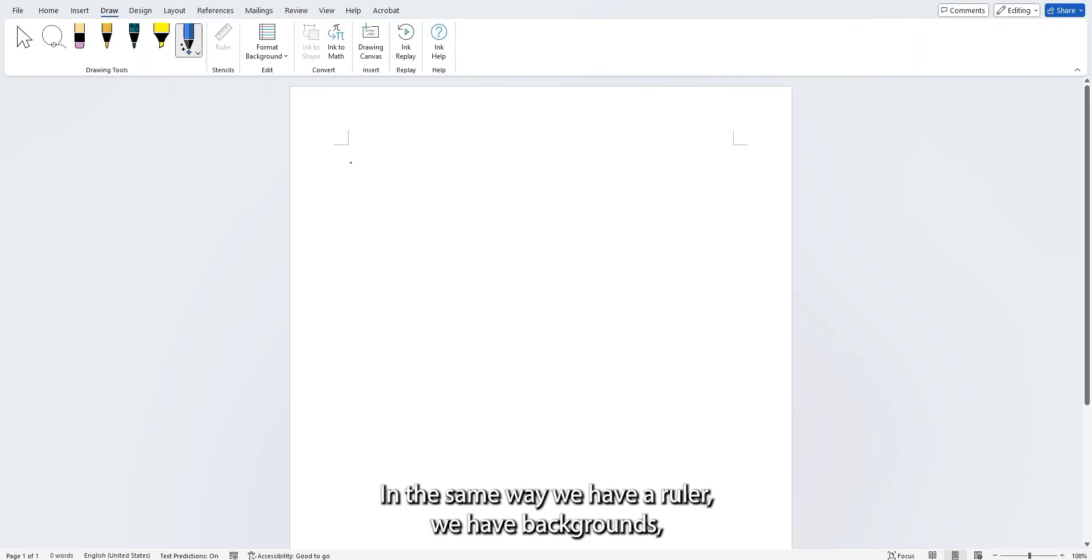
Try the Narrow Ruled page background, replace it with the smallest grid lines, and insert a drawing canvas at the page's top.
click(286, 57)
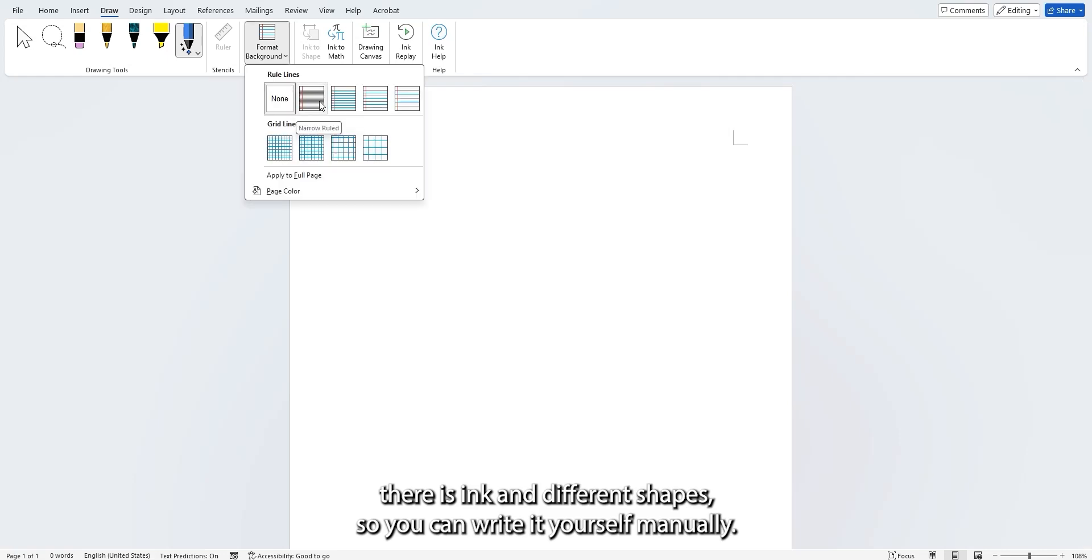
click(316, 102)
click(273, 52)
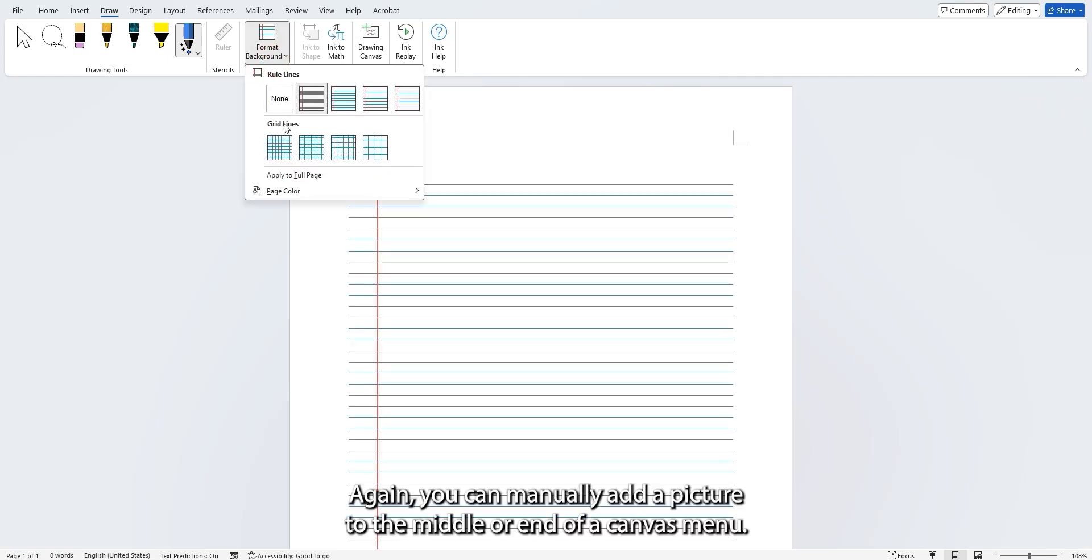
click(279, 147)
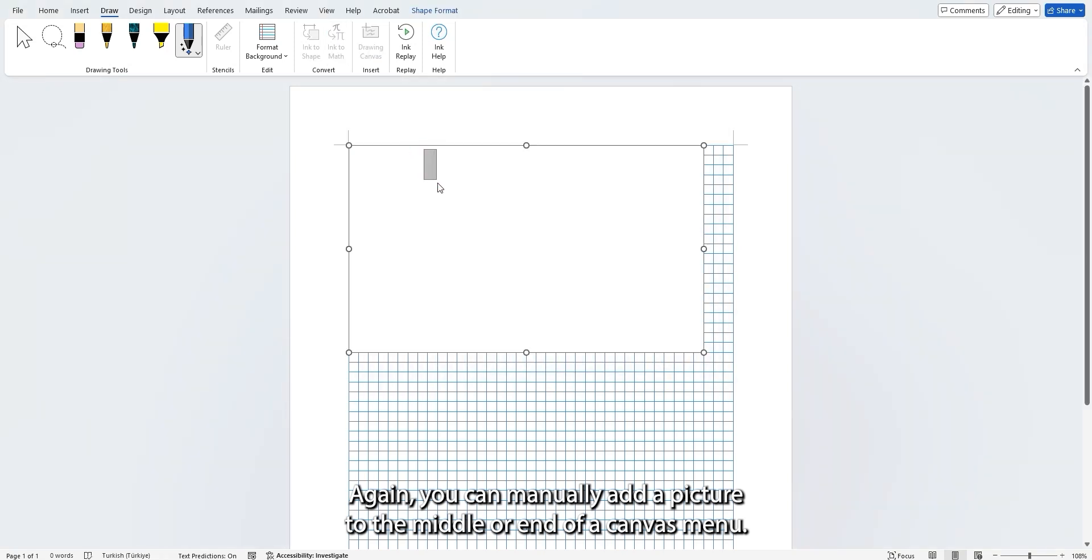
Look over the page with its drawing canvas and try Ink Replay.
scroll(523, 253, down, 3)
scroll(524, 256, up, 3)
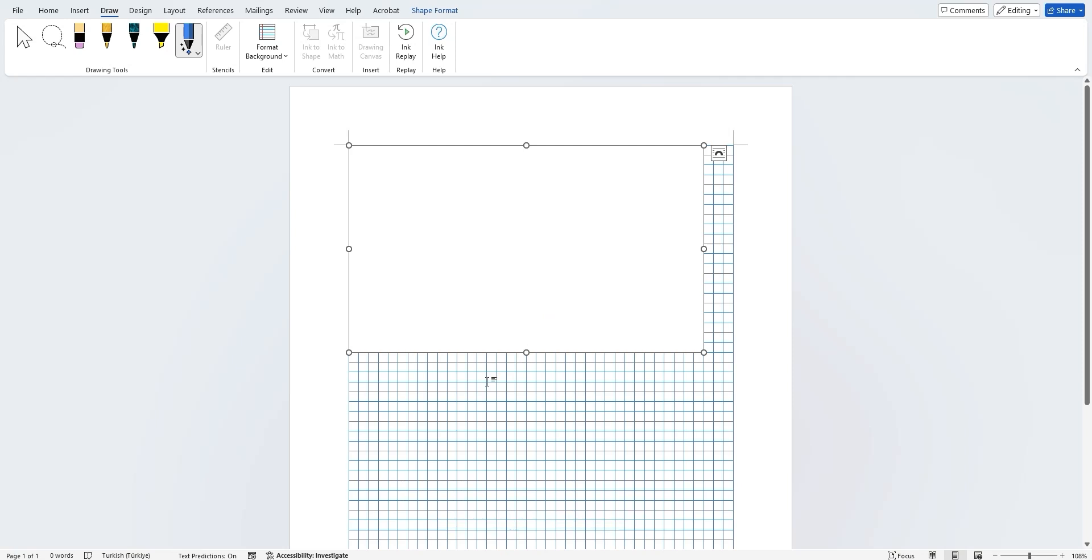
click(405, 46)
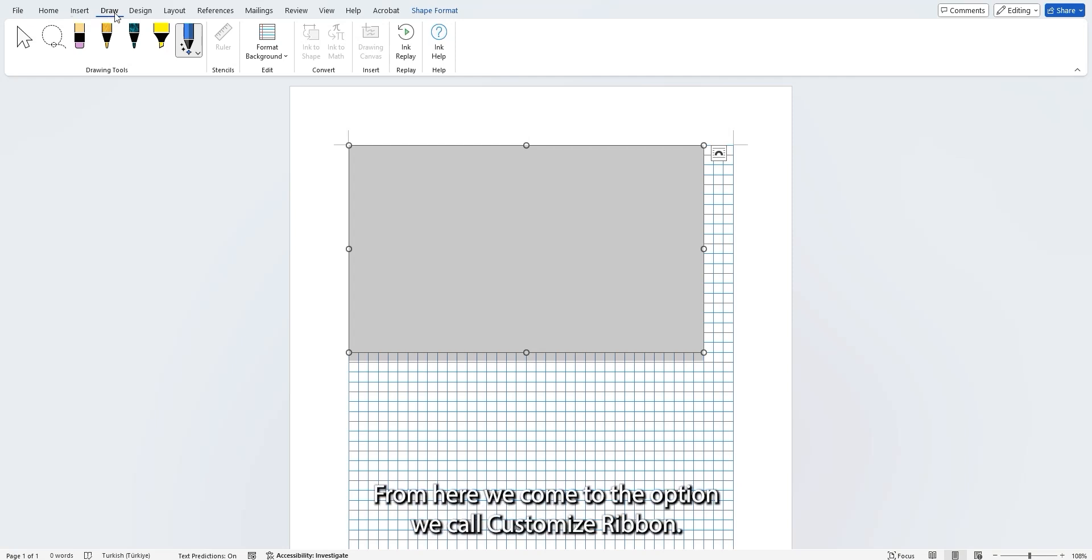
Examine the ribbon customization settings in Word Options, including the Draw tab's entry among the main tabs.
click(18, 12)
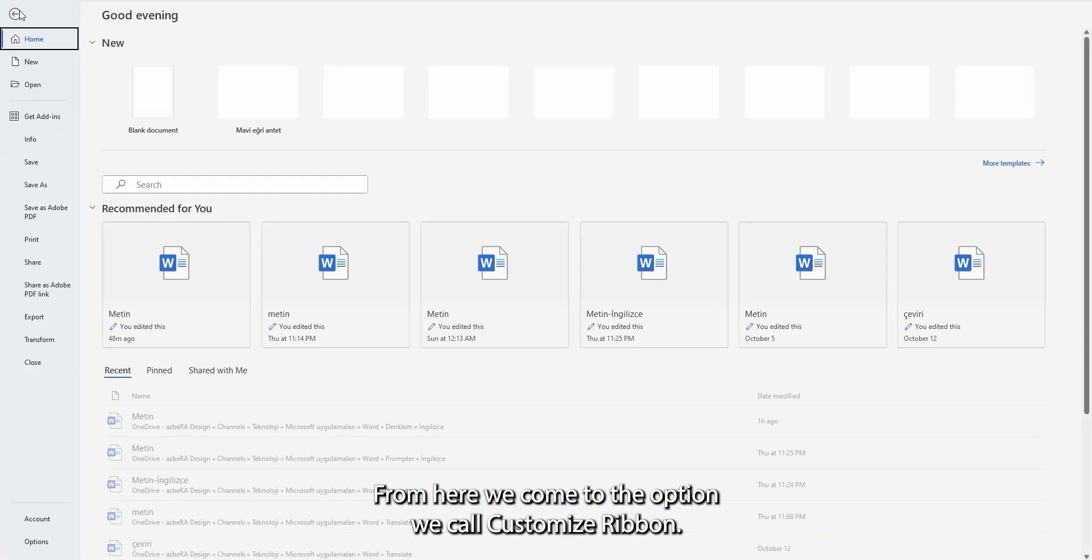
click(46, 545)
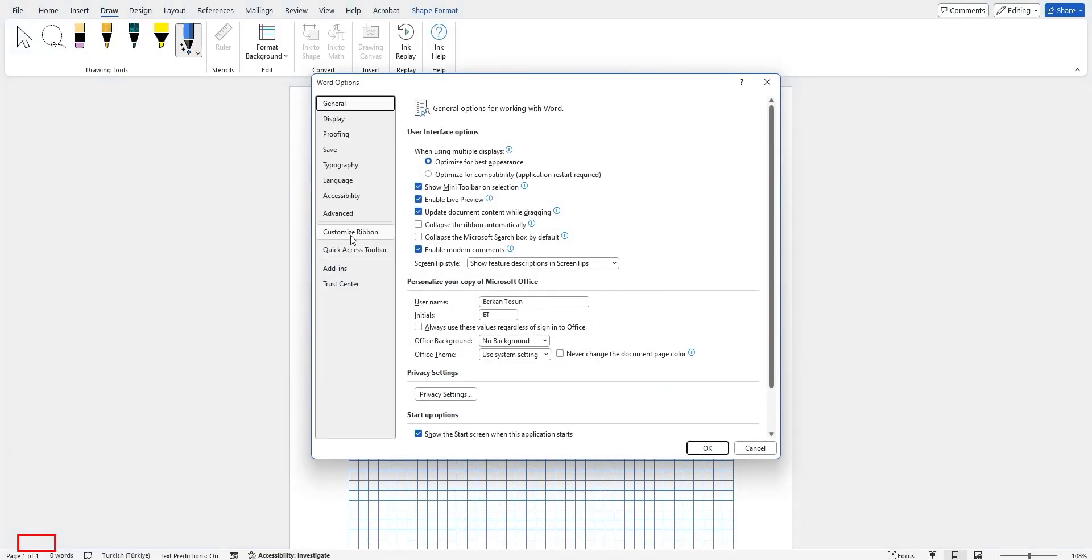
click(347, 231)
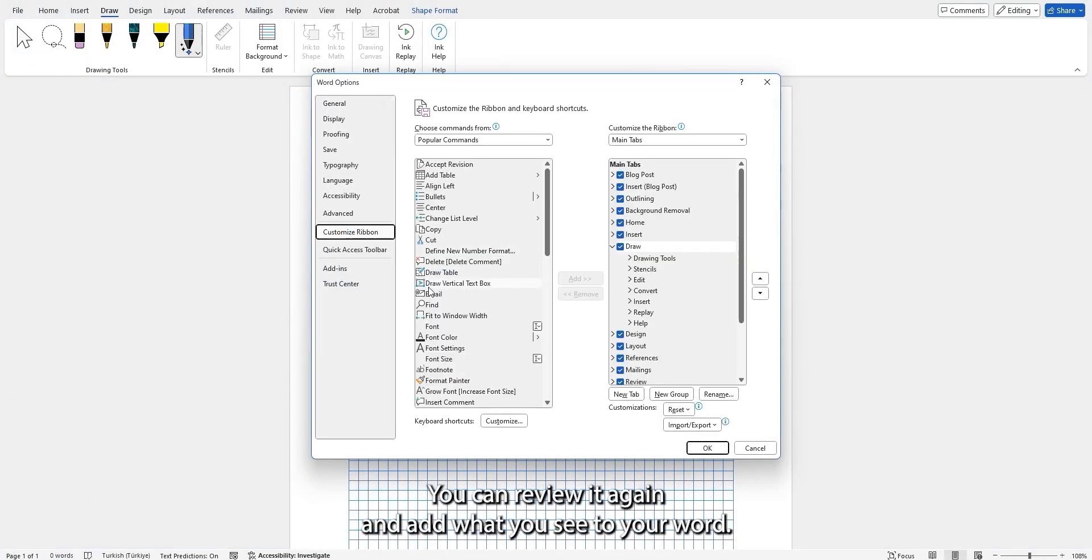
scroll(464, 319, down, 5)
mouse_move(547, 286)
mouse_down()
mouse_move(547, 339)
mouse_move(547, 232)
mouse_up()
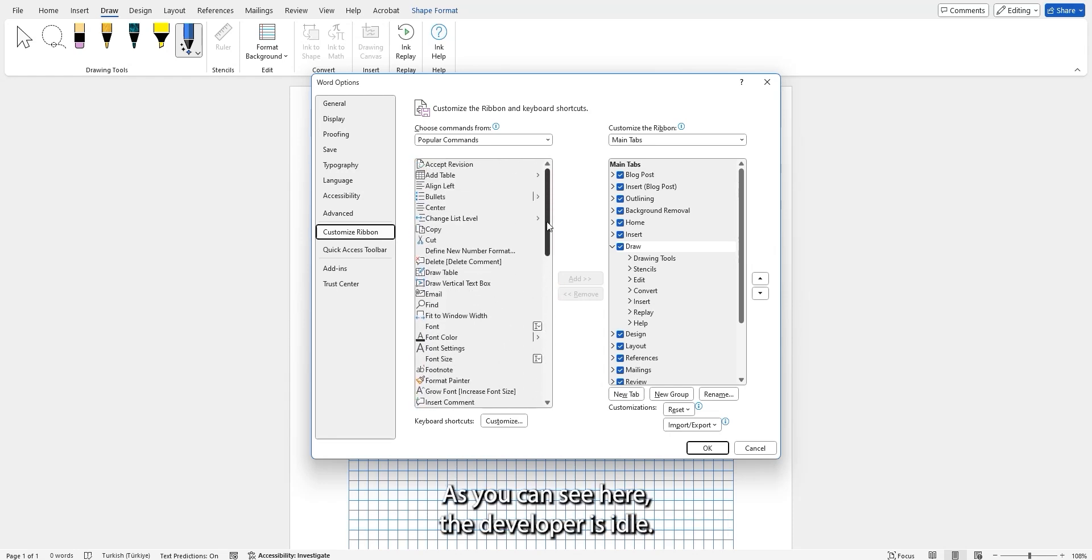
click(613, 247)
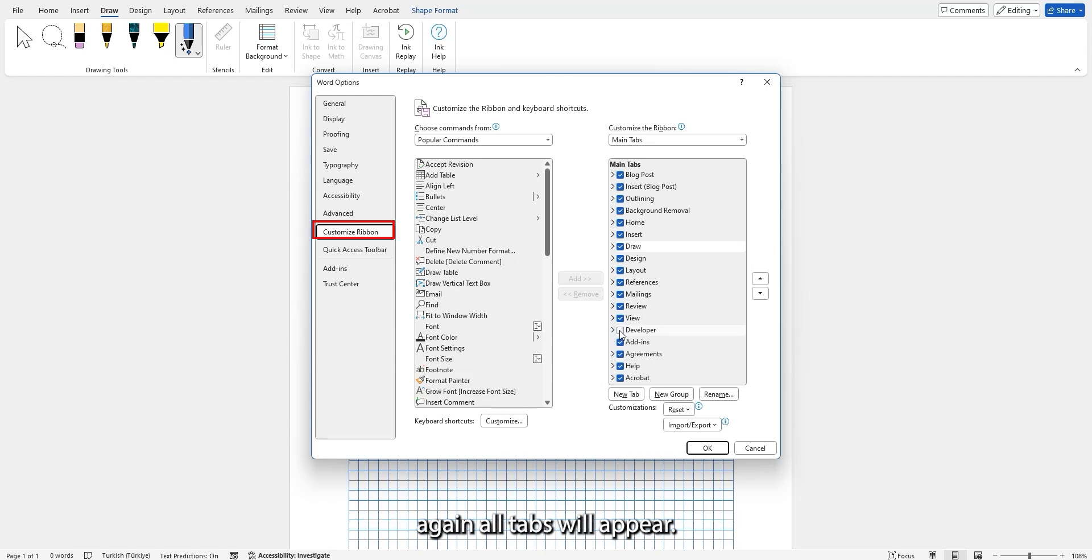
List the commands from All Tabs, inspect the groups under Draw, and close Word Options without saving.
click(493, 140)
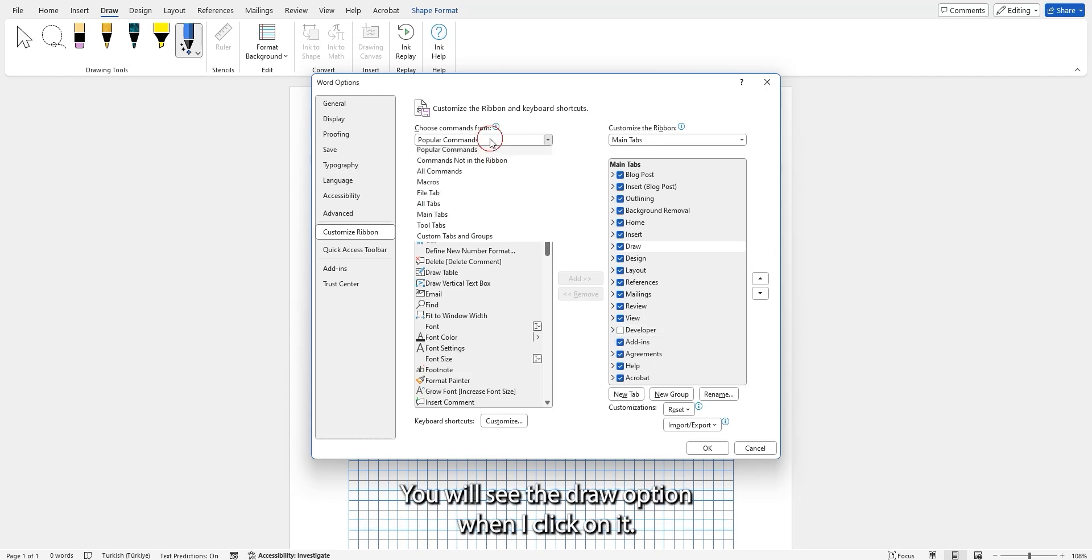
click(465, 206)
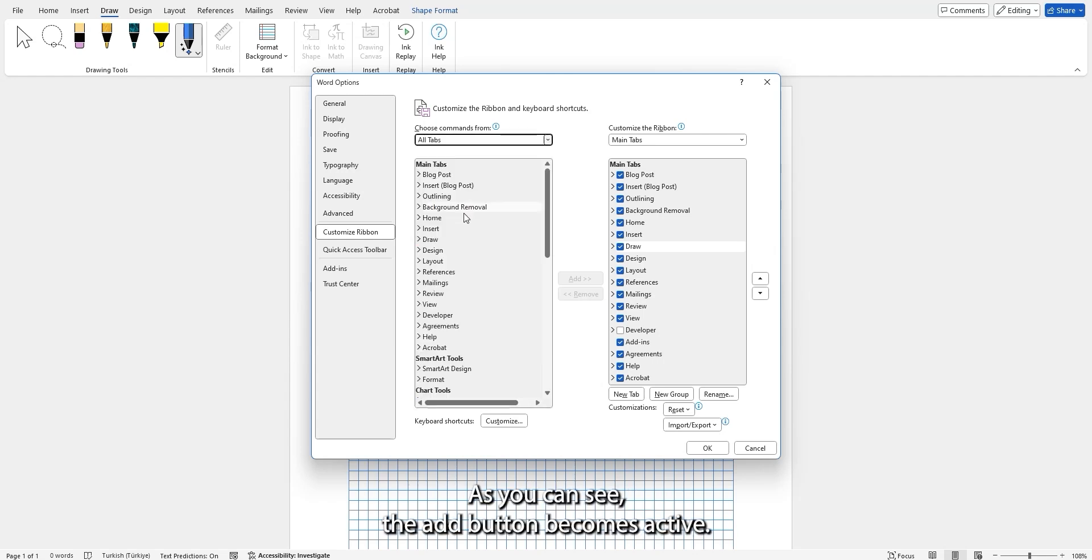
click(419, 239)
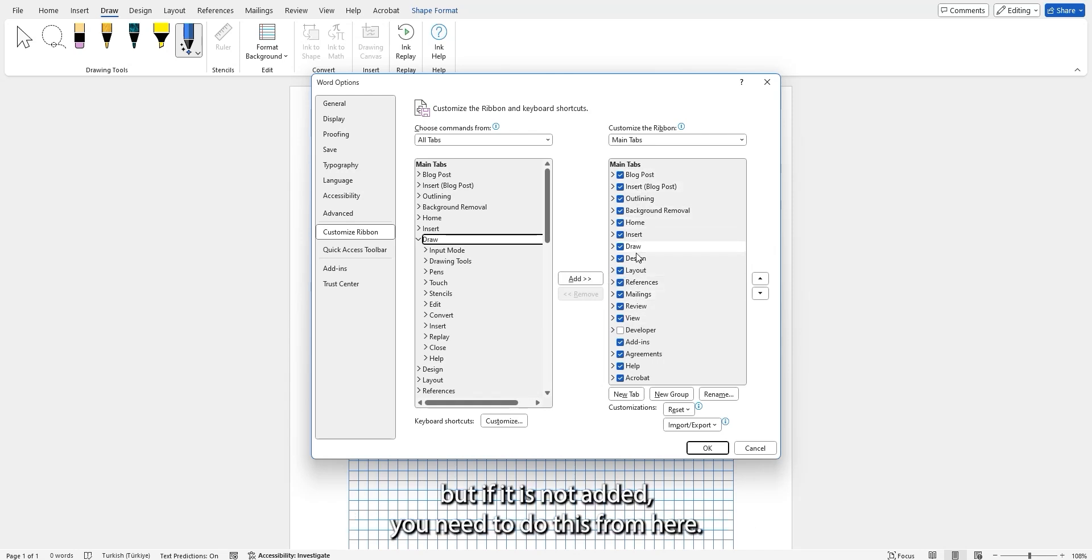
click(418, 240)
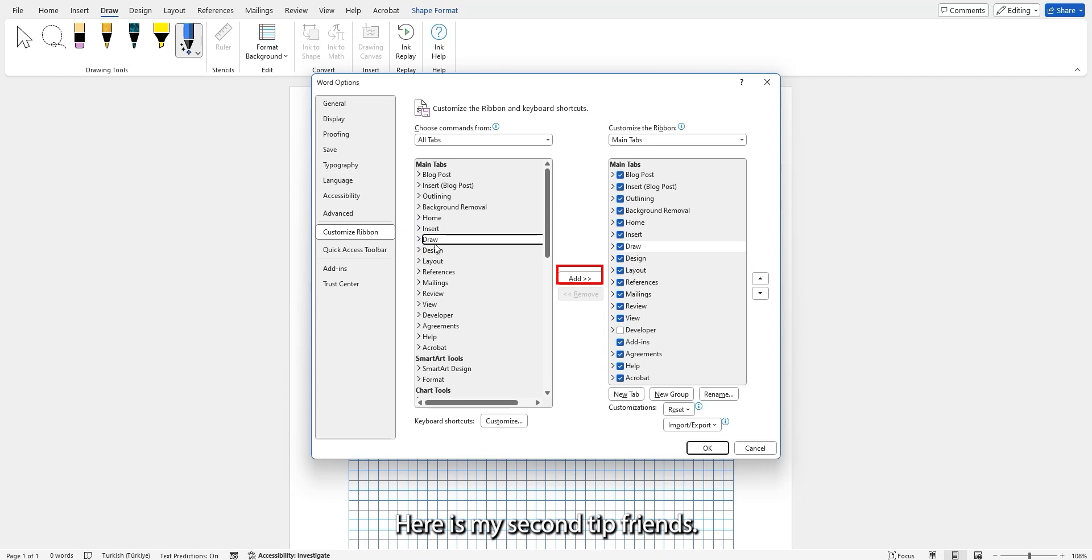
click(750, 449)
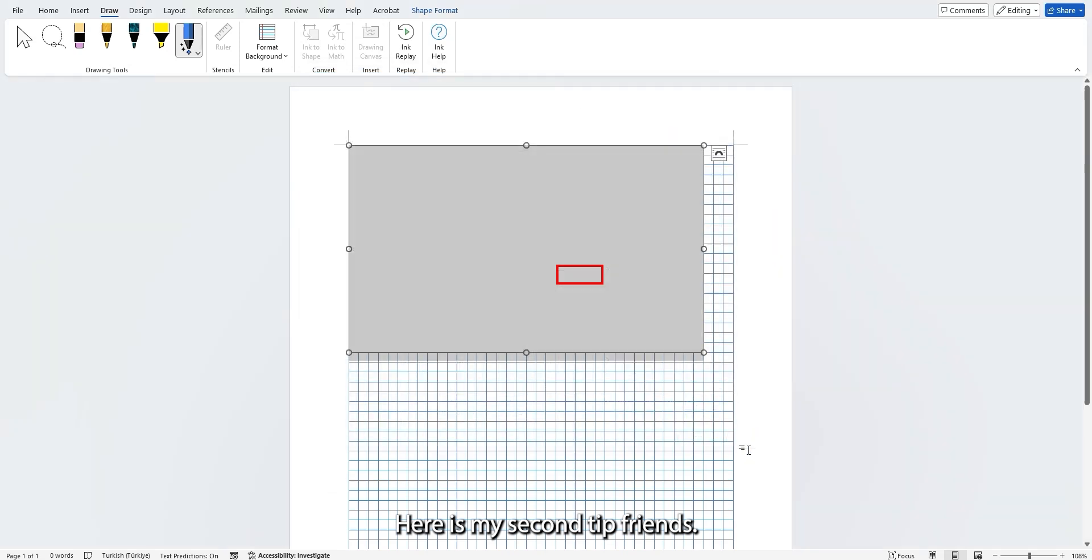
View the document in Read Mode and Web Layout, and return it to Print Layout.
click(933, 555)
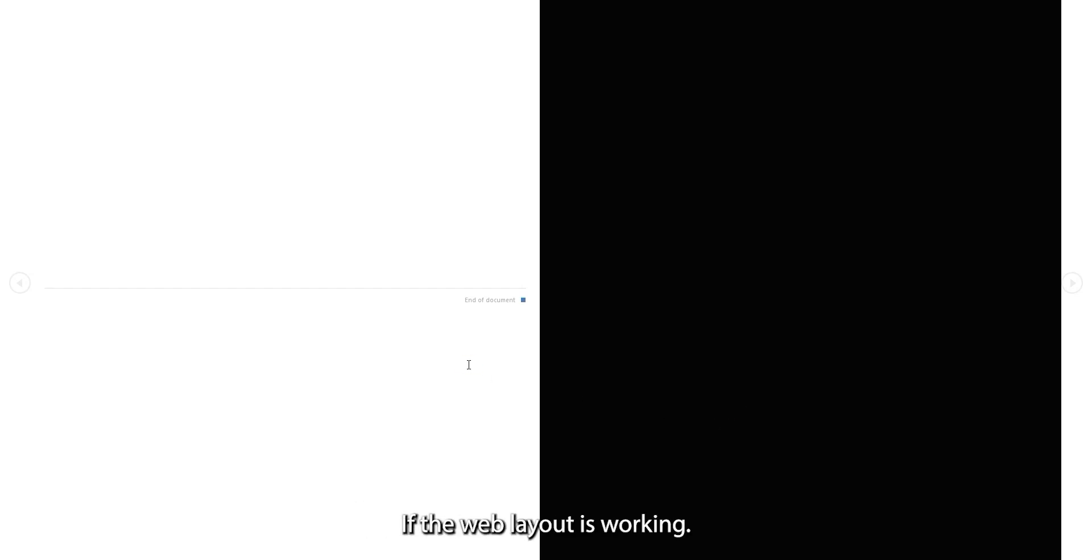
key(Escape)
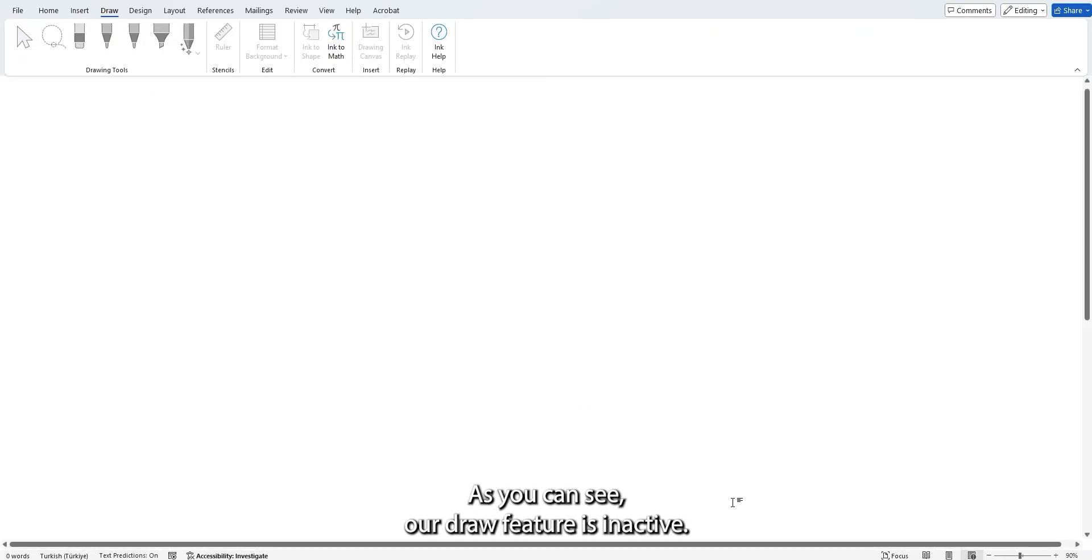
click(948, 554)
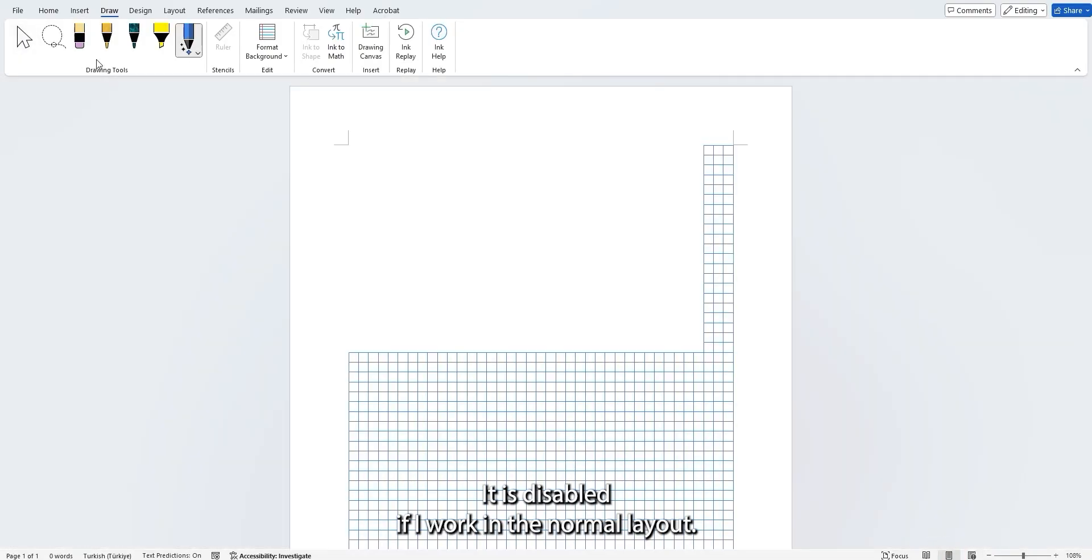
Delete the drawing canvas and set the page background to Narrow Ruled lines.
click(523, 358)
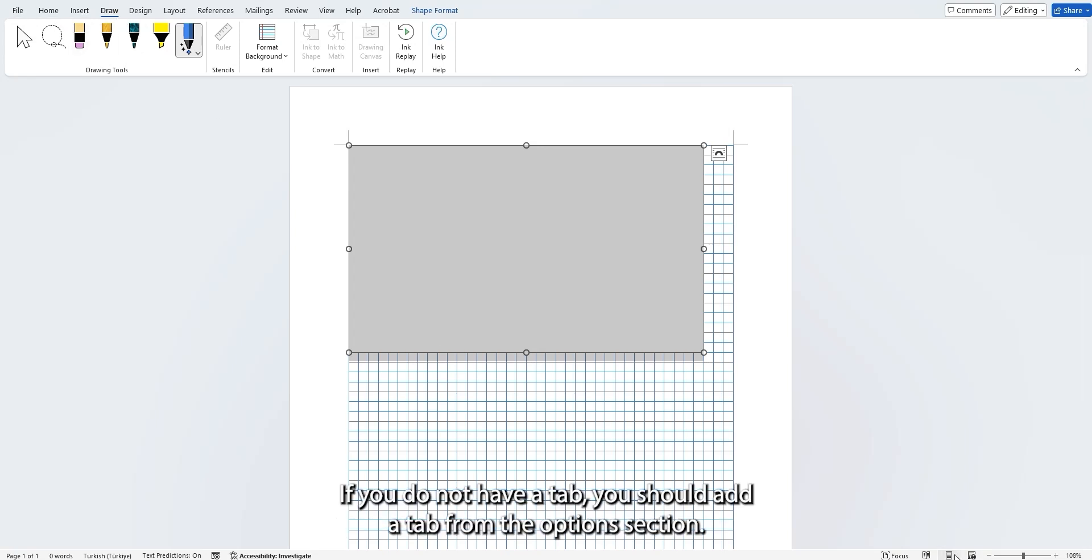
key(Delete)
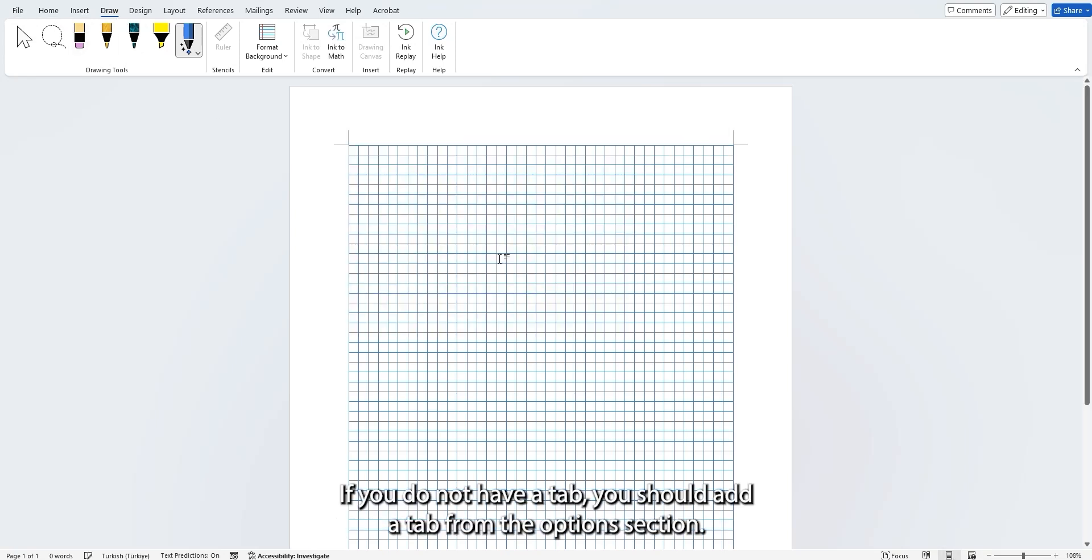
click(267, 46)
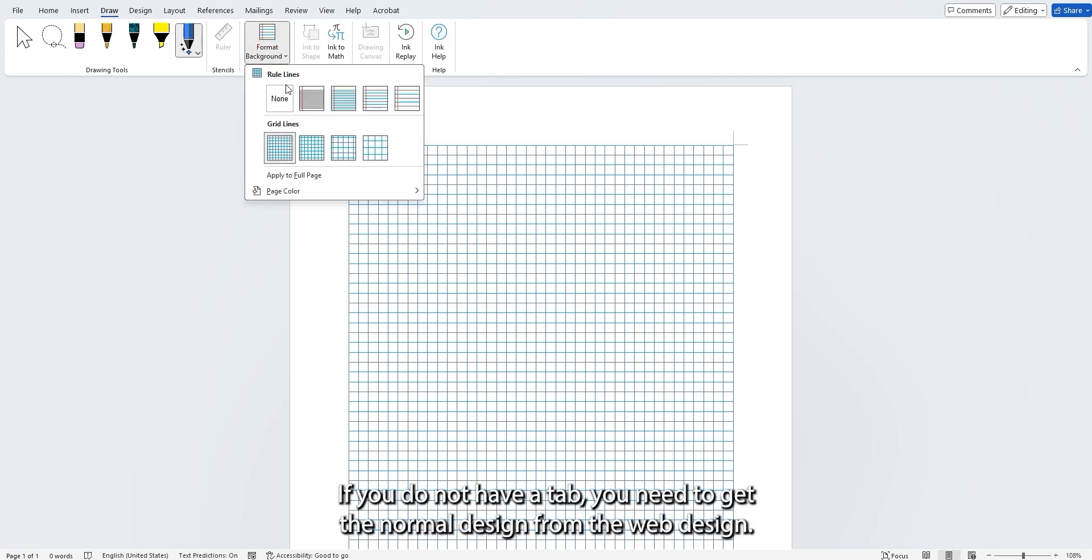
click(309, 103)
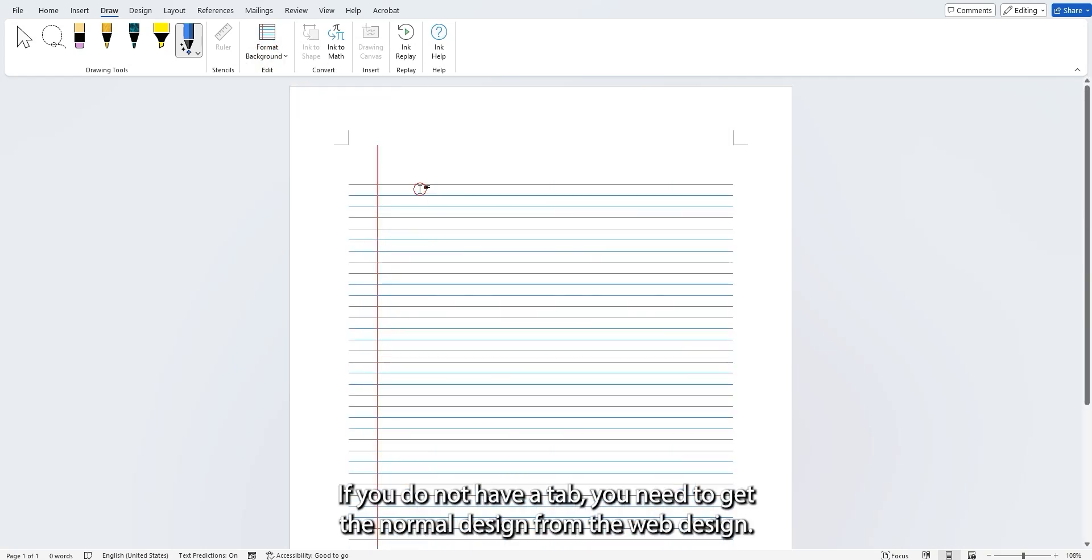
Add the Microsoft Word description text to the ruled page and break its last paragraph after "perpetual license".
scroll(419, 189, down, 5)
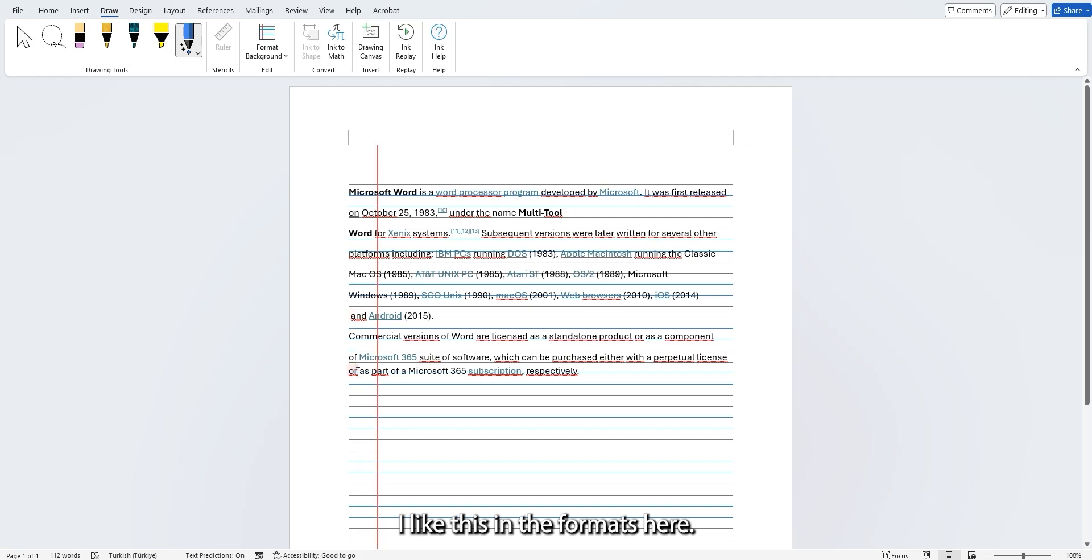
click(730, 358)
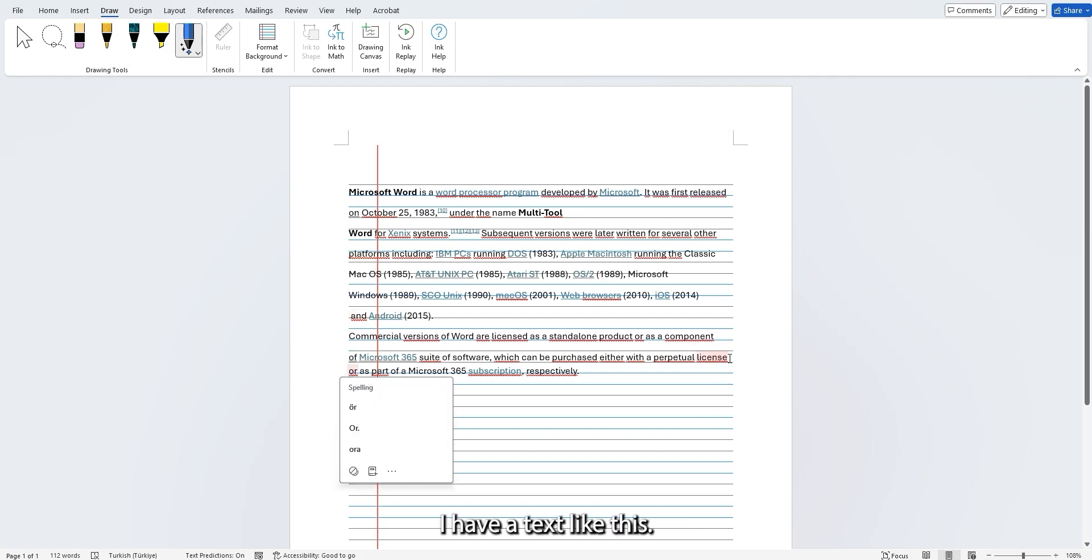
key(Return)
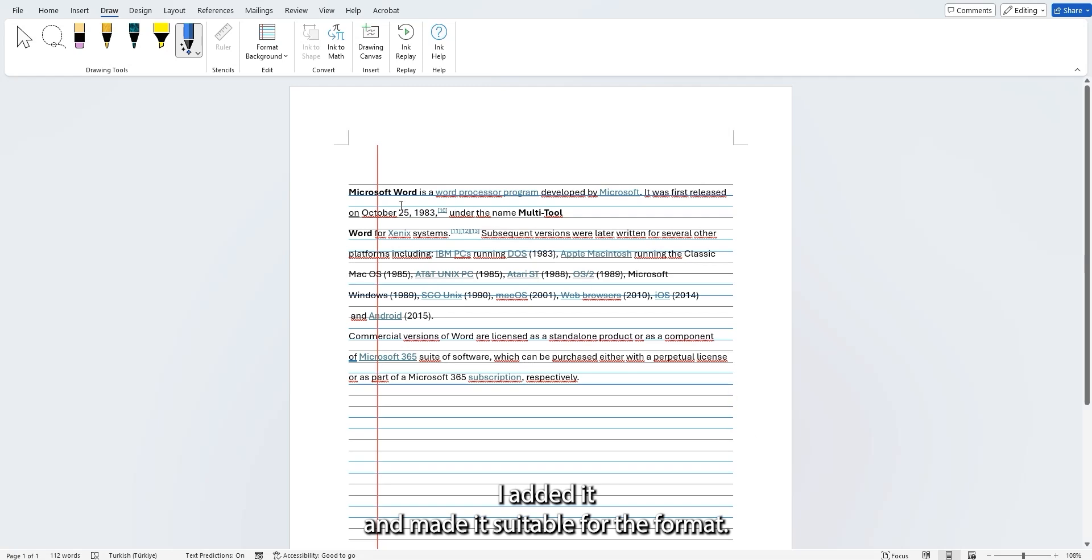
Draw Lasso Select loops around the opening lines of the text and the red margin line.
key(Escape)
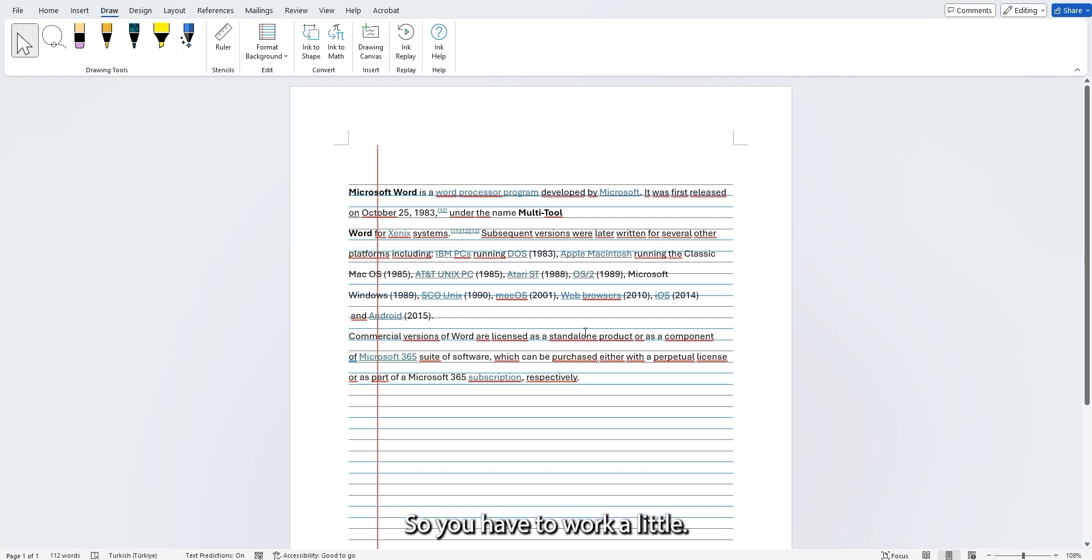
click(52, 40)
mouse_move(390, 183)
mouse_down()
mouse_move(437, 230)
mouse_move(467, 208)
mouse_up()
mouse_move(464, 174)
mouse_down()
mouse_move(441, 146)
mouse_move(381, 150)
mouse_up()
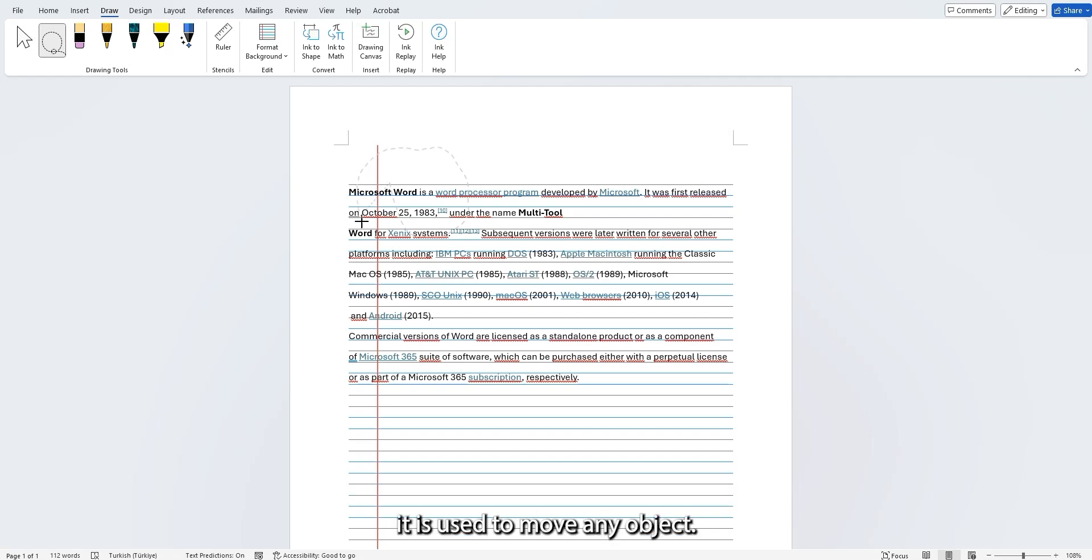
drag(409, 226, 405, 224)
Set the first pen's color to Rose Gold and underline the opening text line and the "and Android (2015)" line.
click(106, 40)
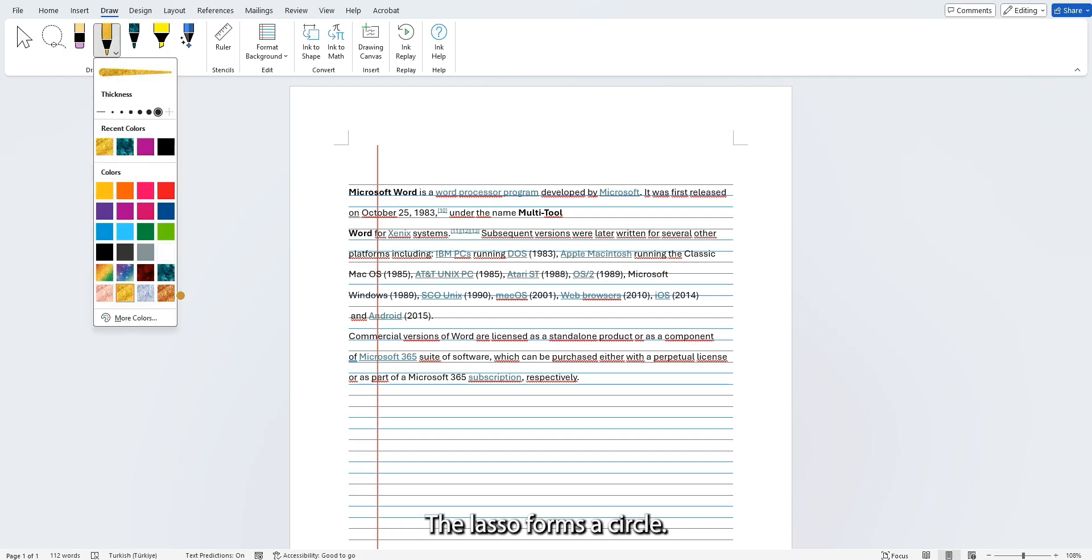
click(104, 293)
click(344, 199)
drag(341, 198, 730, 200)
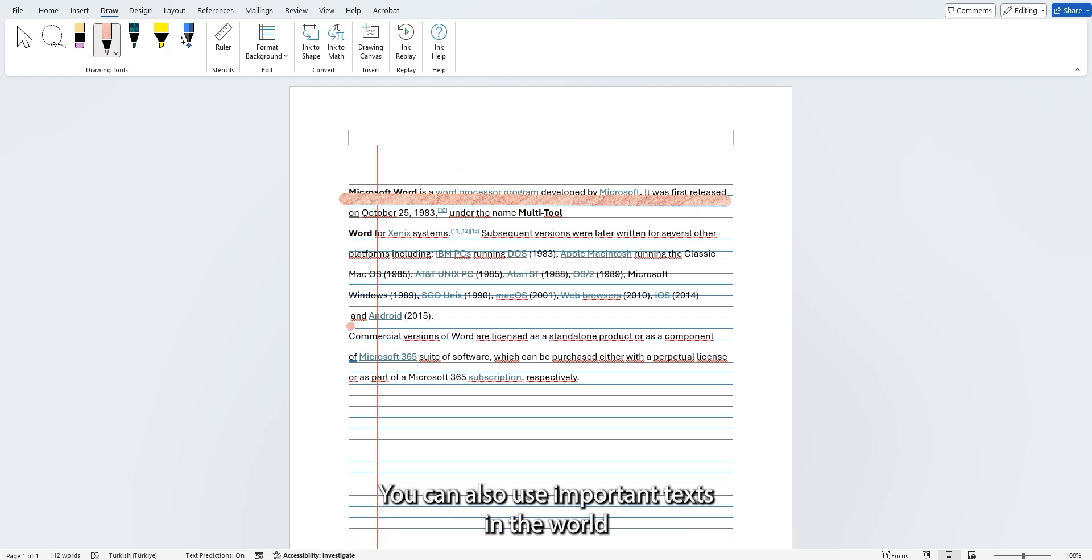
drag(338, 323, 442, 323)
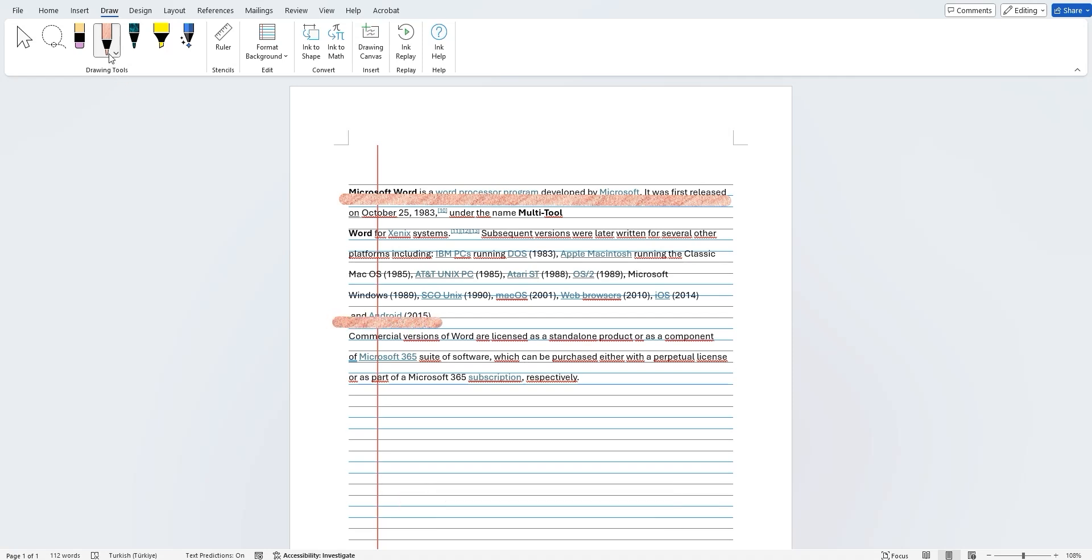
Change the second pen to solid golden yellow and underline the "Word for Xenix systems" and "Mac OS (1985)" lines.
click(134, 45)
click(136, 42)
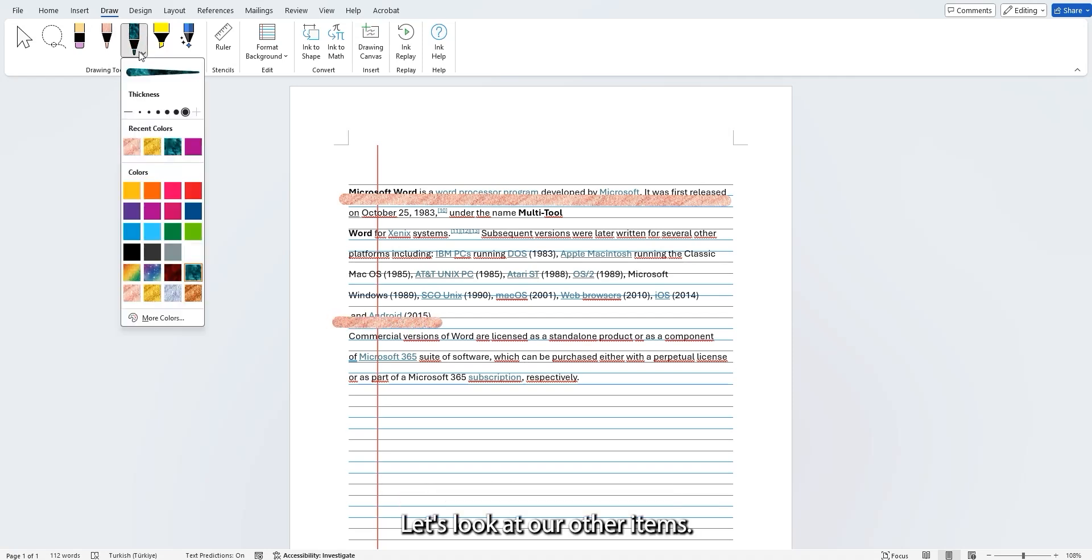
click(131, 190)
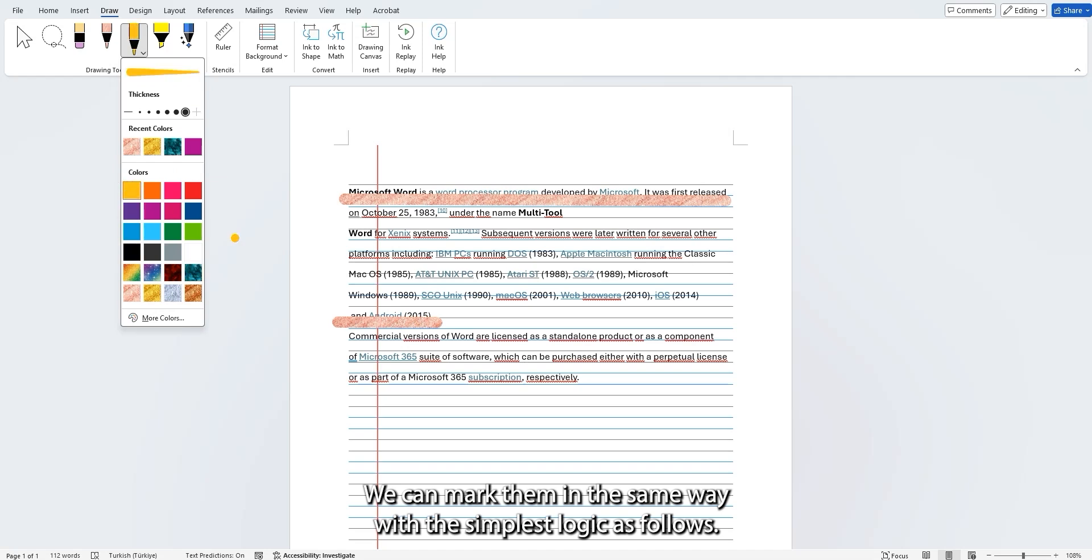
click(341, 244)
drag(341, 243, 720, 242)
drag(344, 281, 719, 283)
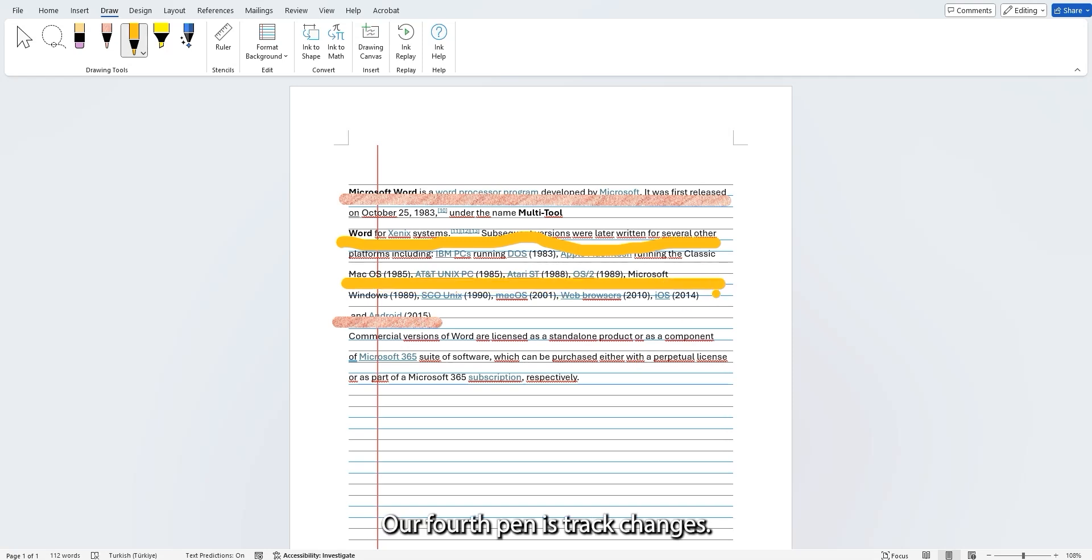
Set the highlighter to green and highlight the words "Xenix", "macOS" and "licensed".
click(164, 46)
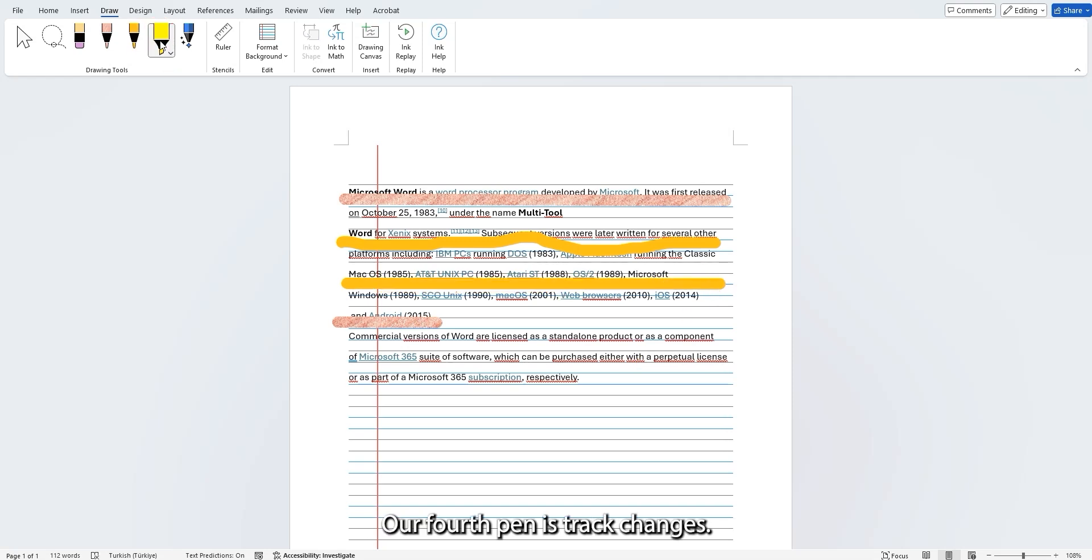
click(169, 55)
click(179, 190)
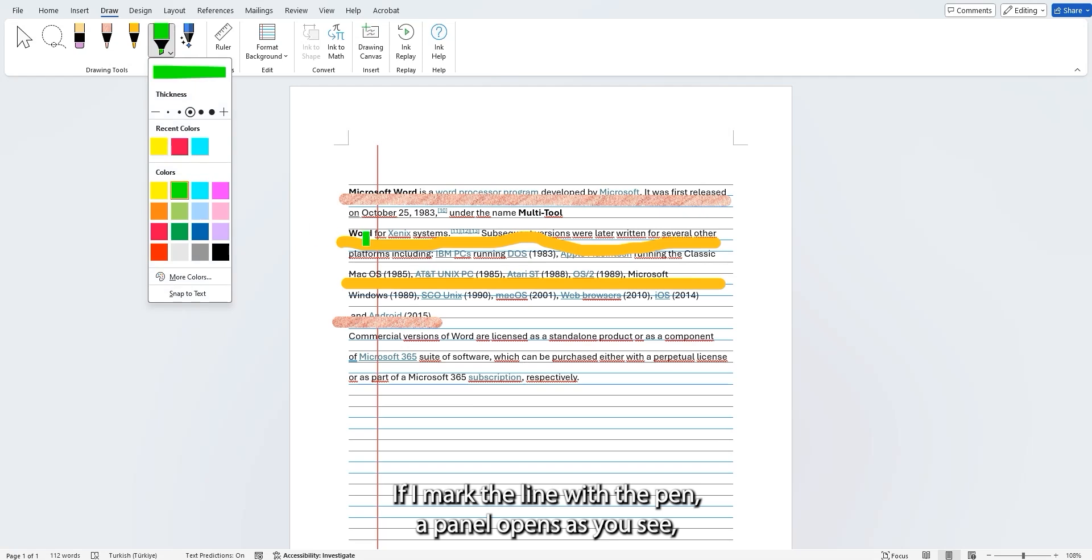
drag(390, 231, 410, 230)
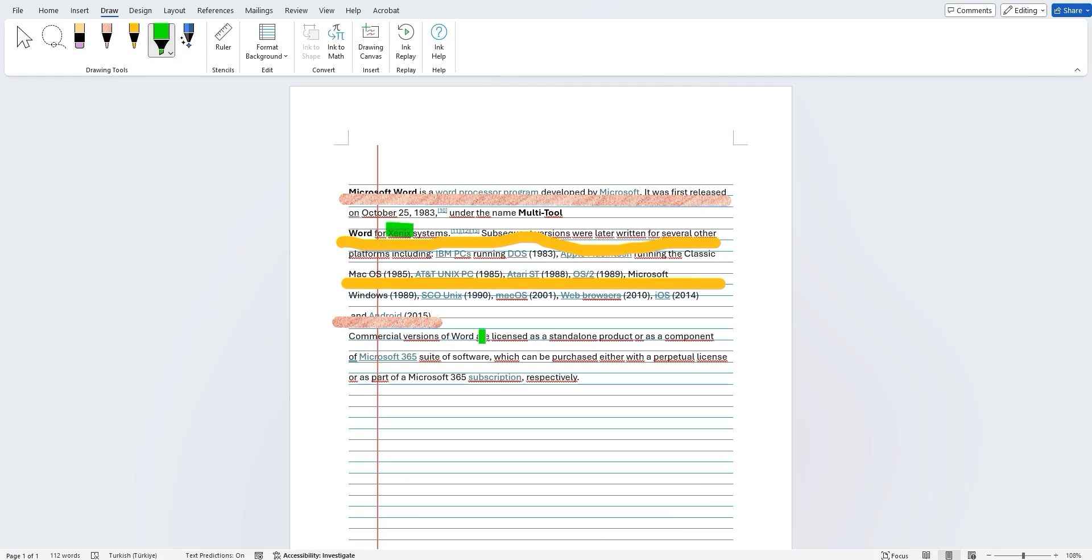
drag(495, 295, 530, 298)
drag(491, 336, 529, 336)
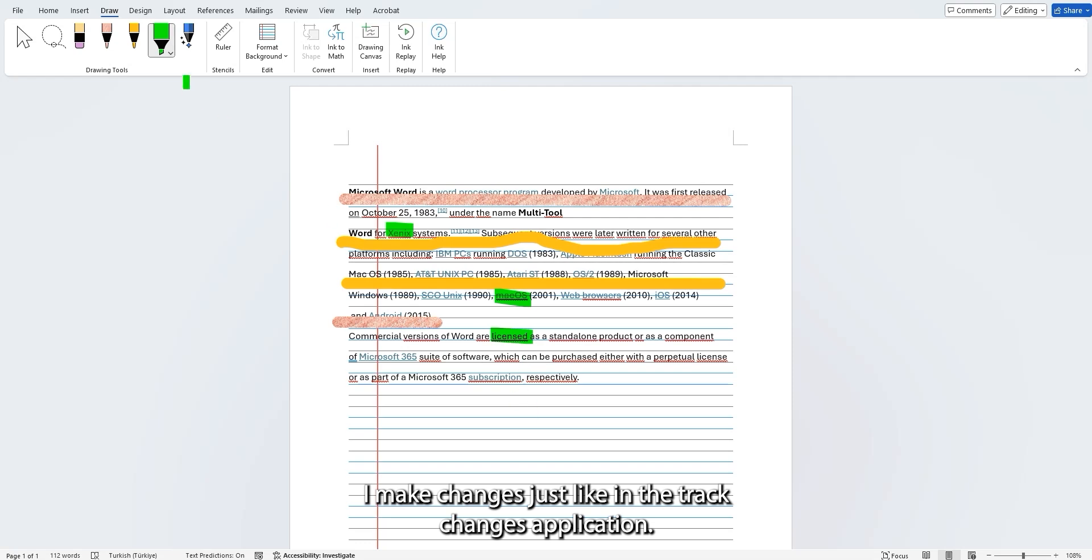
Turn on Track Changes for the Action Pen and strike out the line from "Windows (1989)" to "iOS (2014)".
click(189, 38)
click(197, 53)
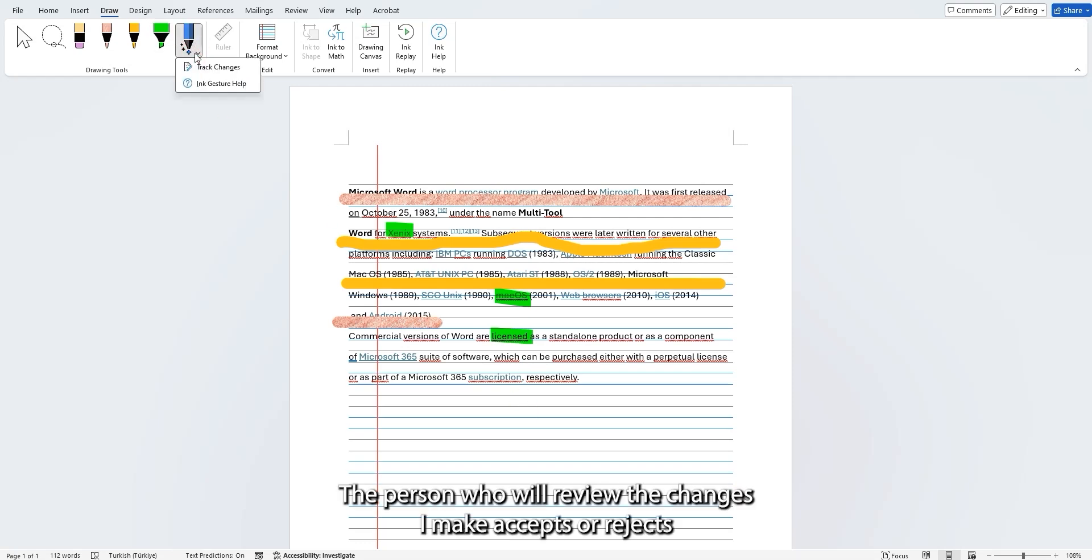
click(218, 67)
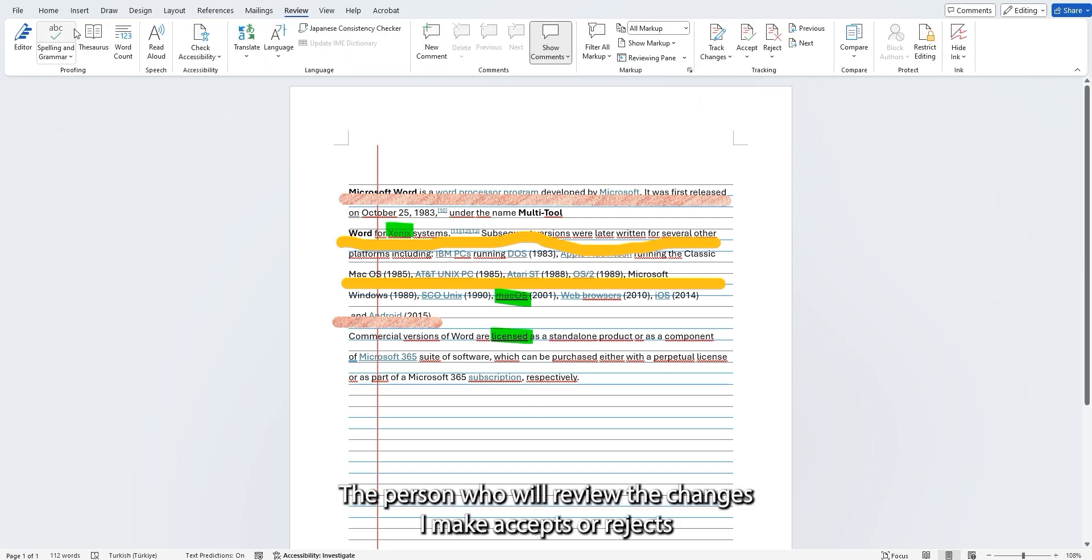
click(105, 12)
click(187, 44)
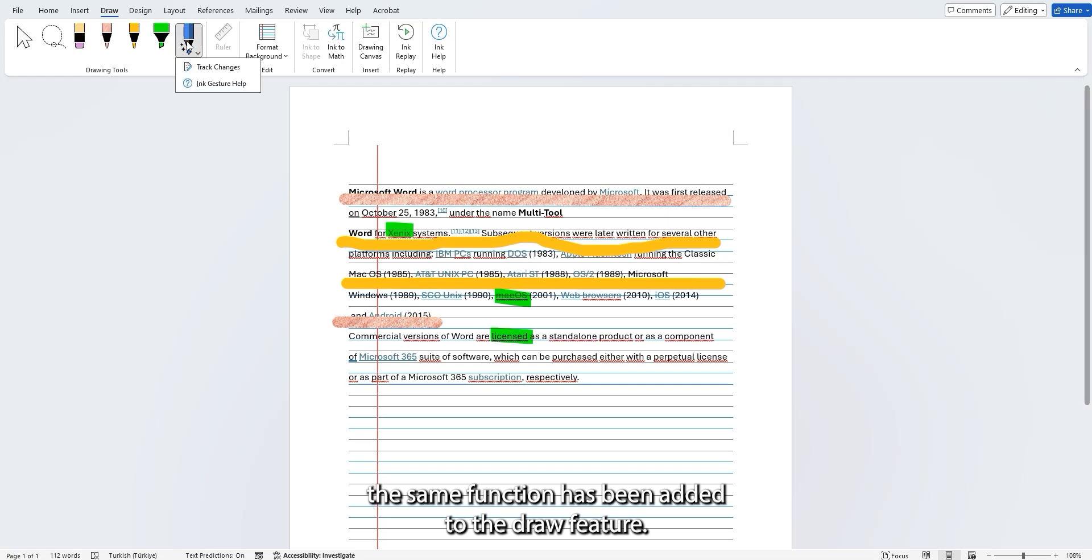
click(204, 67)
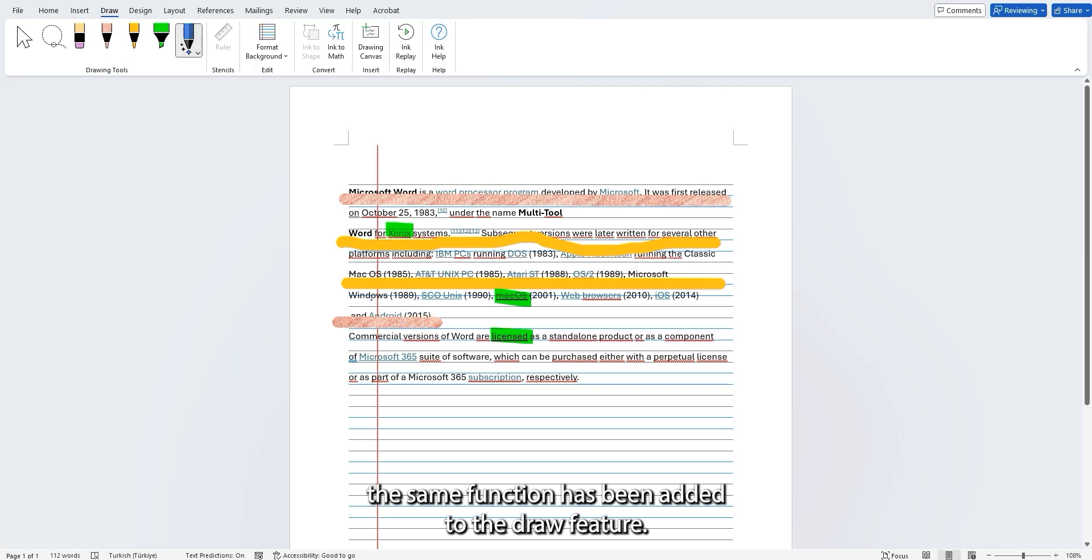
drag(348, 295, 613, 292)
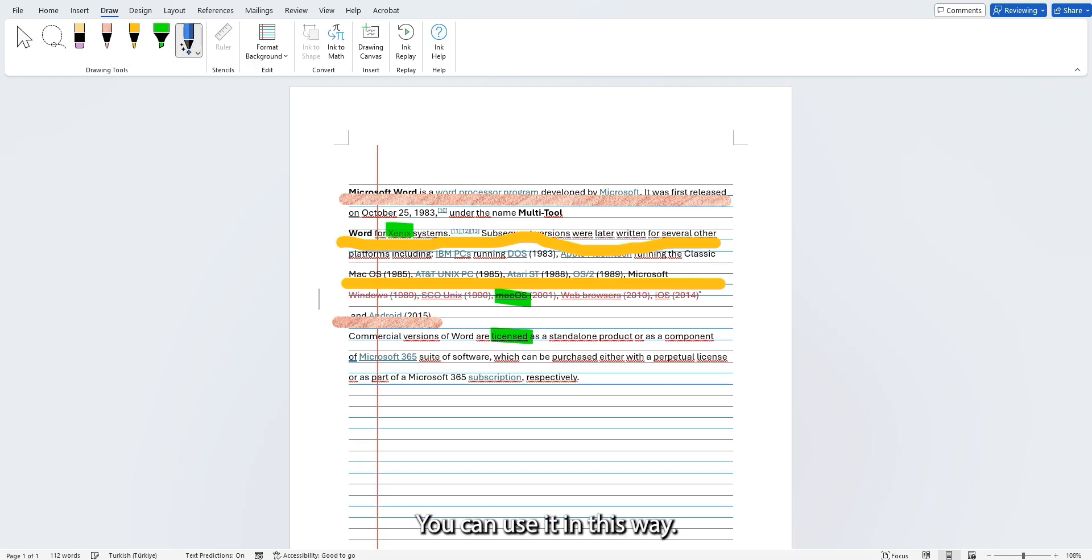
key(Escape)
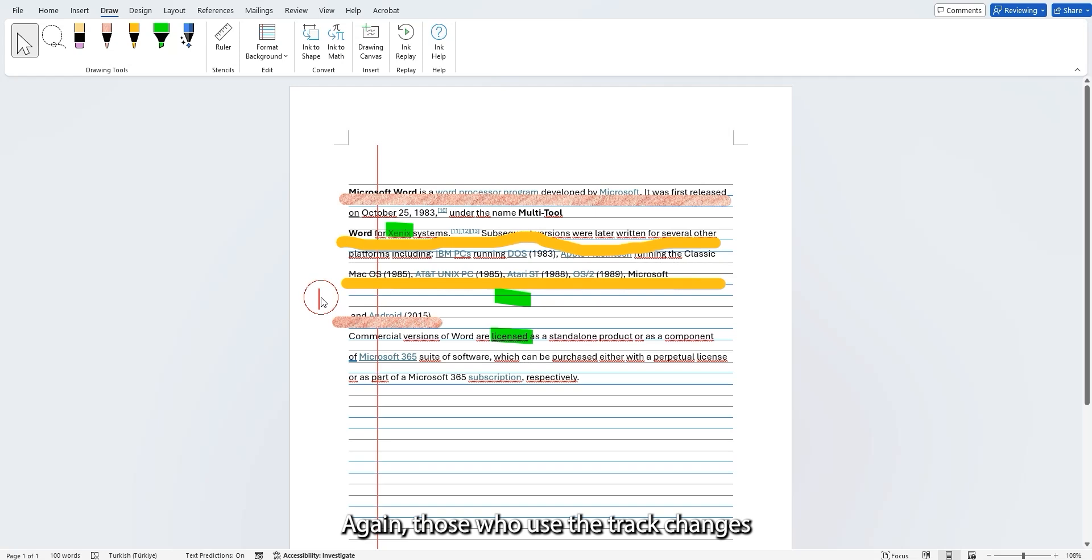
Look over the commands for accepting and rejecting tracked changes and the Action Pen's options.
click(295, 10)
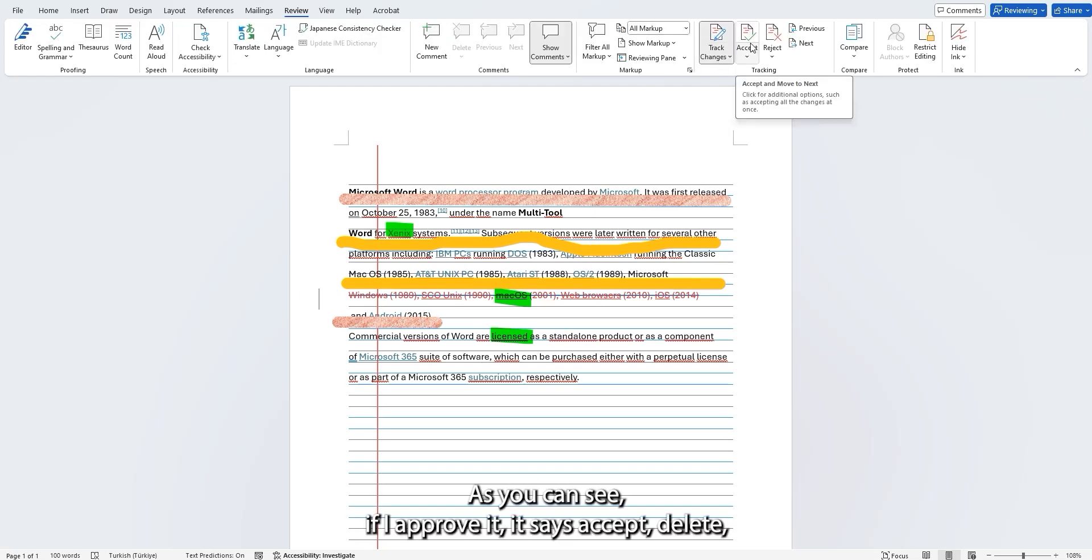
click(109, 10)
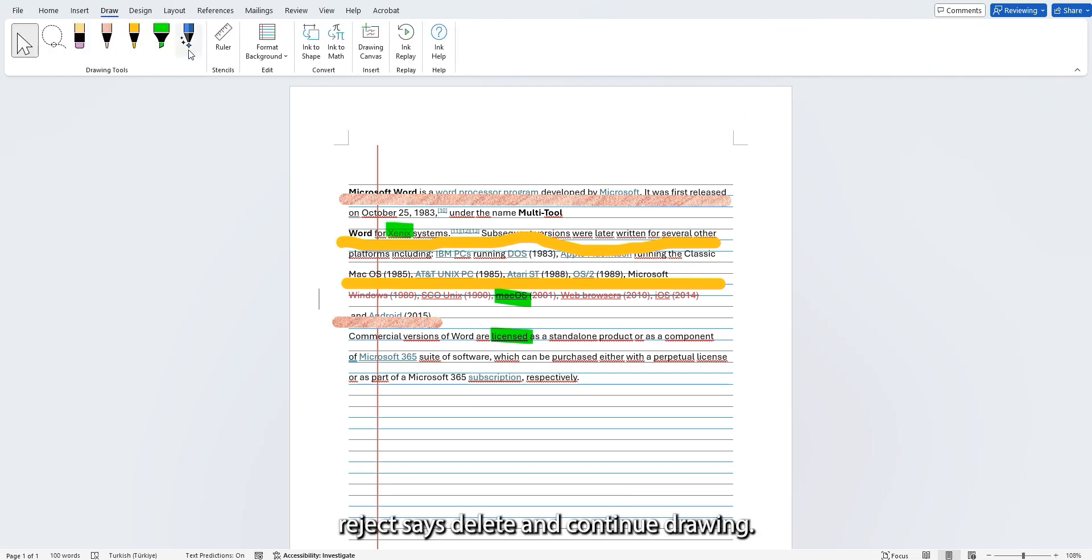
click(190, 54)
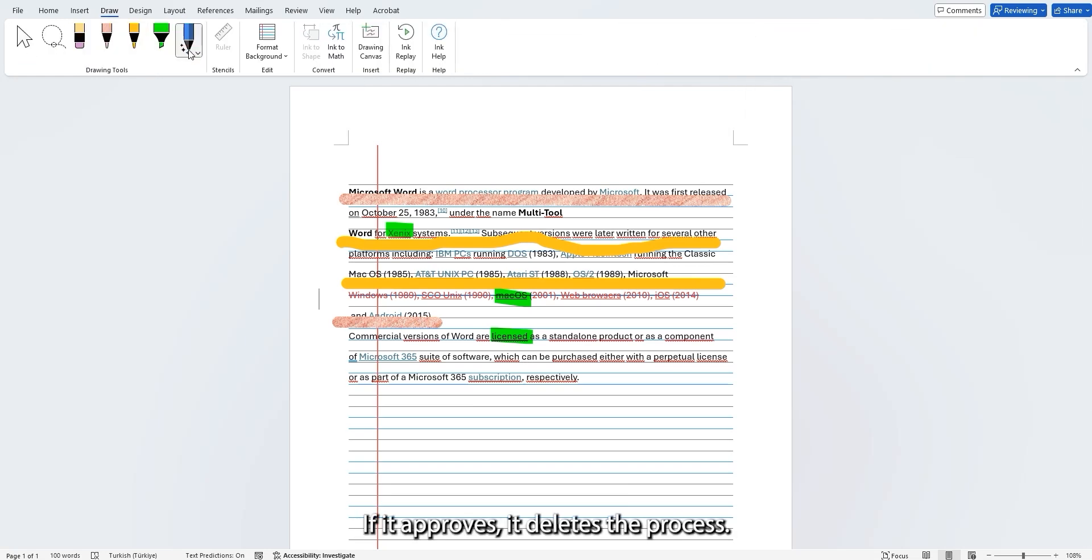
click(194, 54)
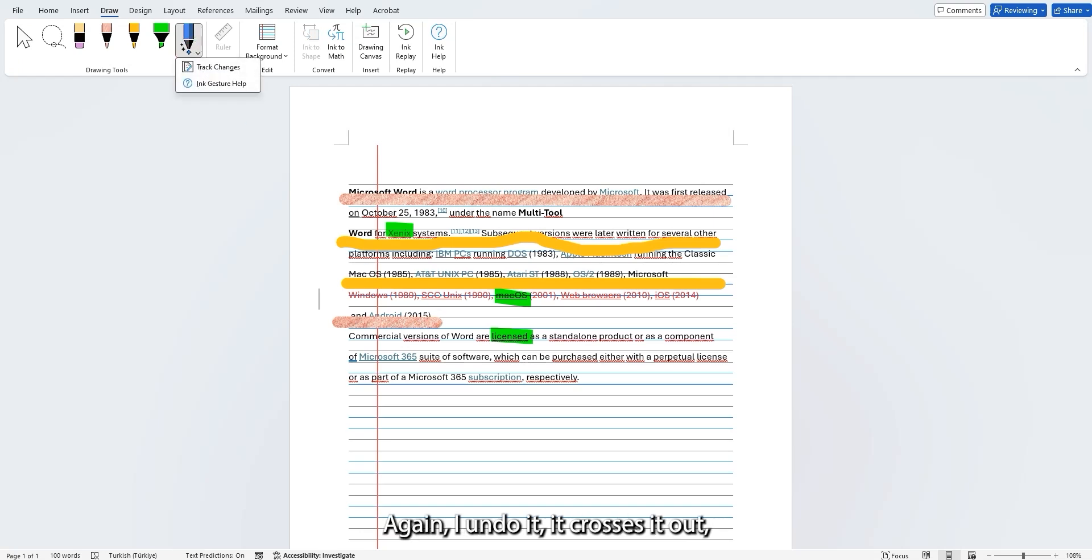
Accept the tracked deletion of the "Windows (1989)" line and undo the acceptance.
click(24, 37)
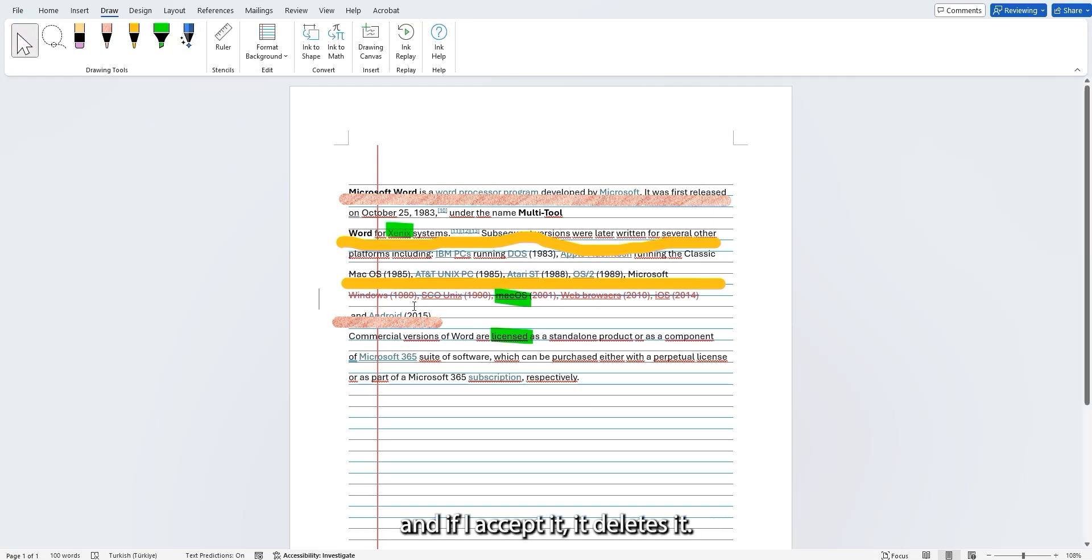
right_click(463, 296)
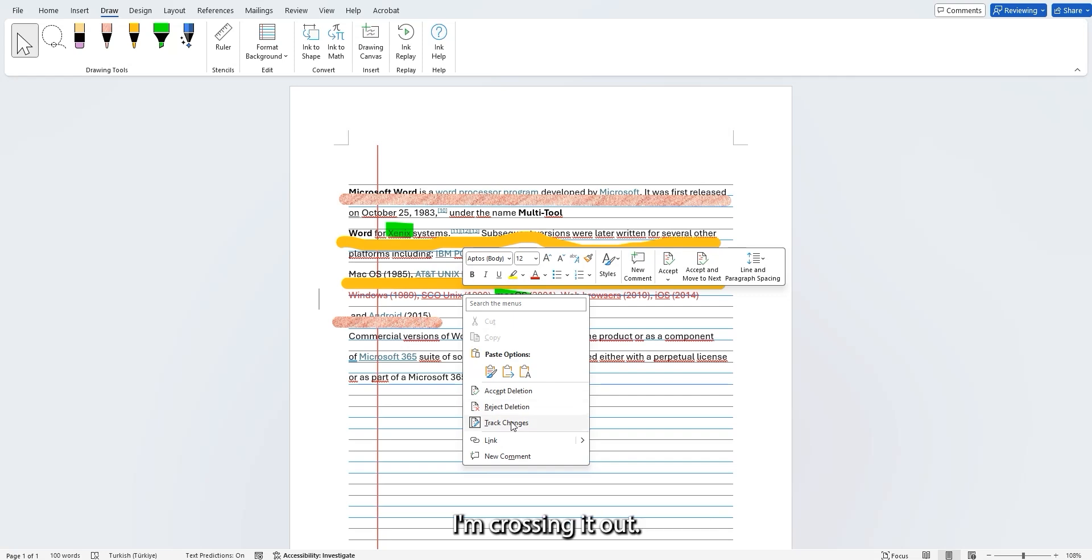
click(505, 391)
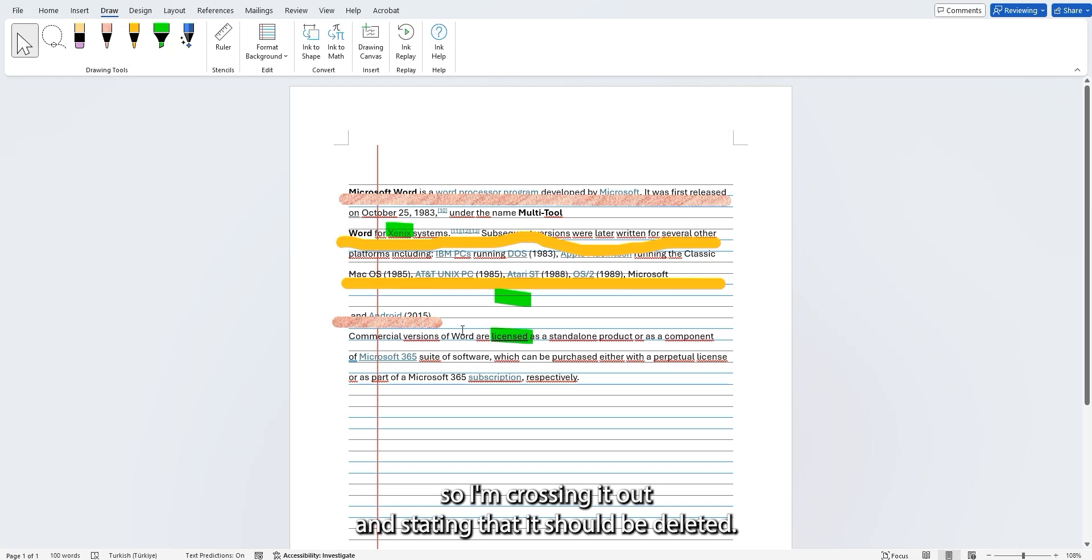
key(ctrl+z)
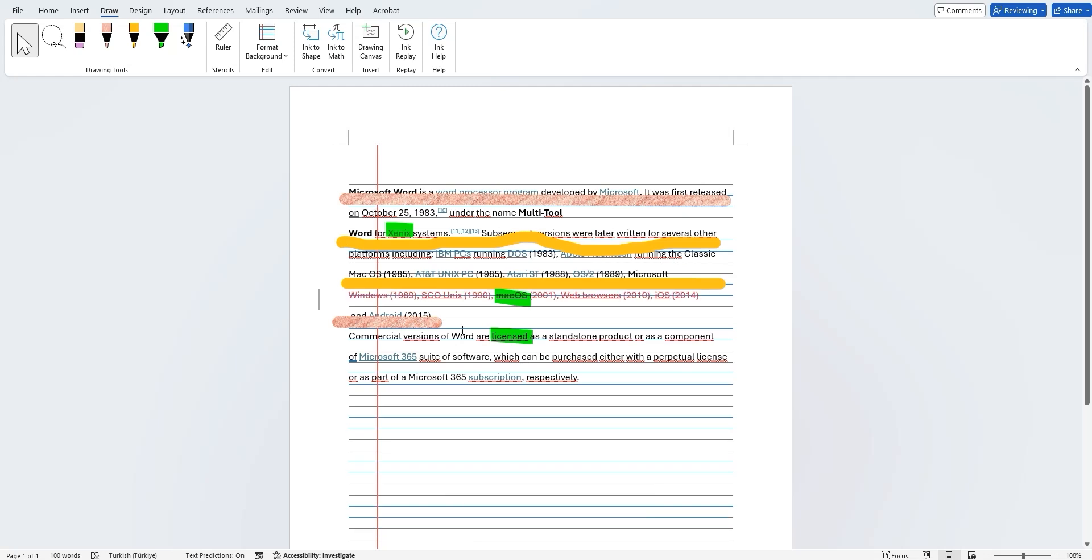
Strike out "of Microsoft 365 suite" with the Action Pen and view the options for accepting or rejecting the deletion.
click(188, 39)
click(188, 41)
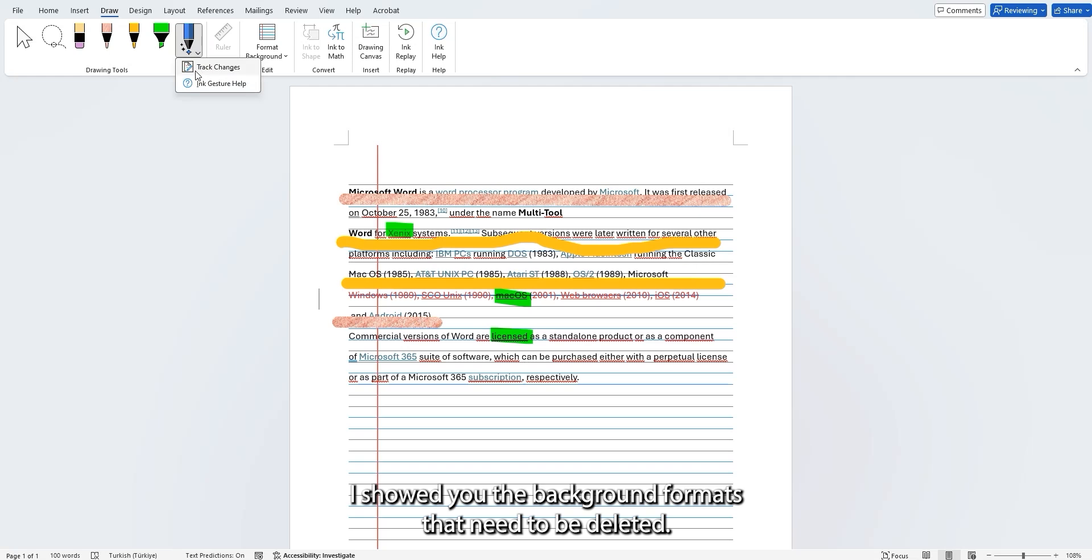
right_click(398, 356)
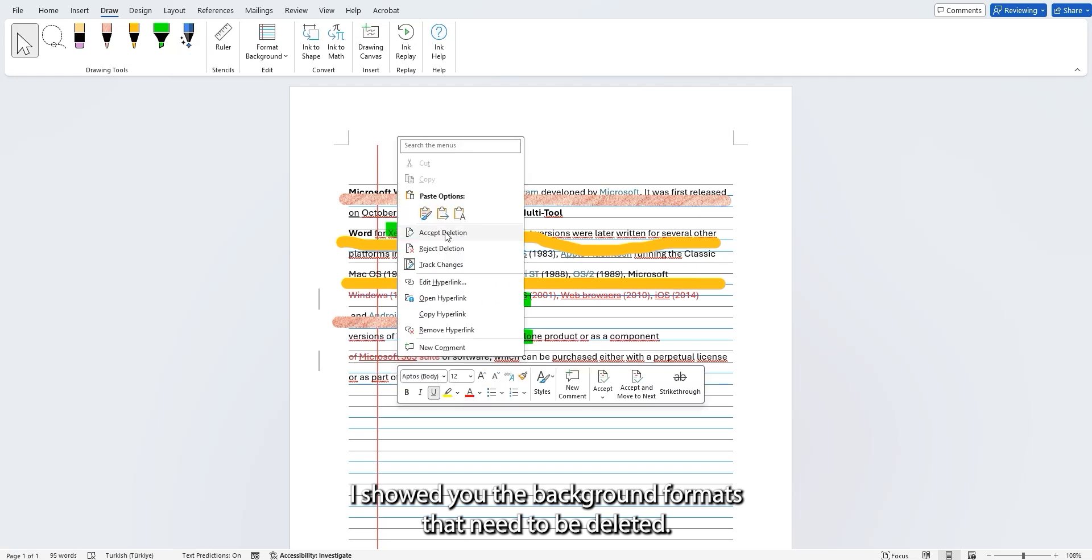
click(446, 357)
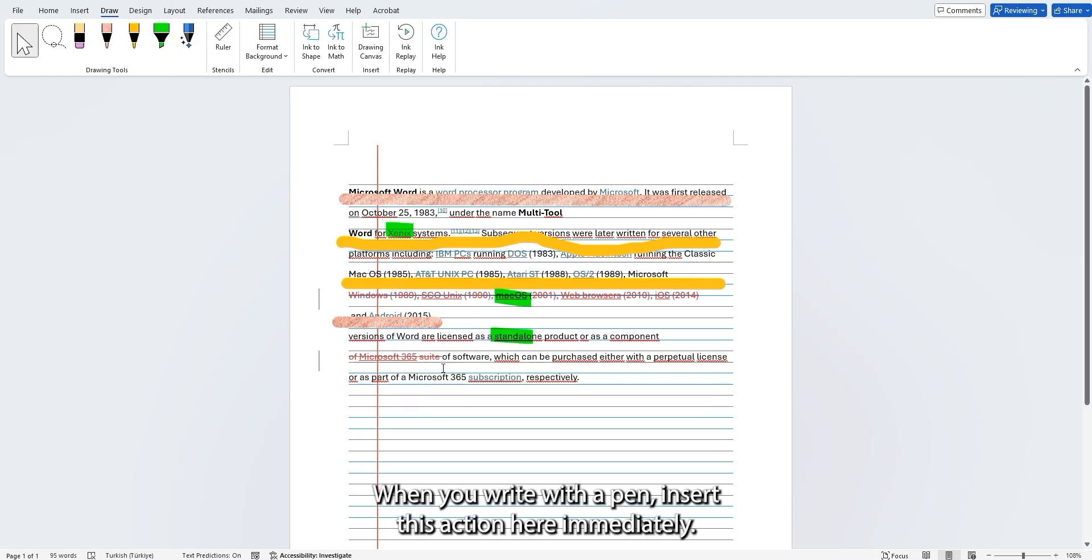
mouse_move(405, 356)
right_click(290, 415)
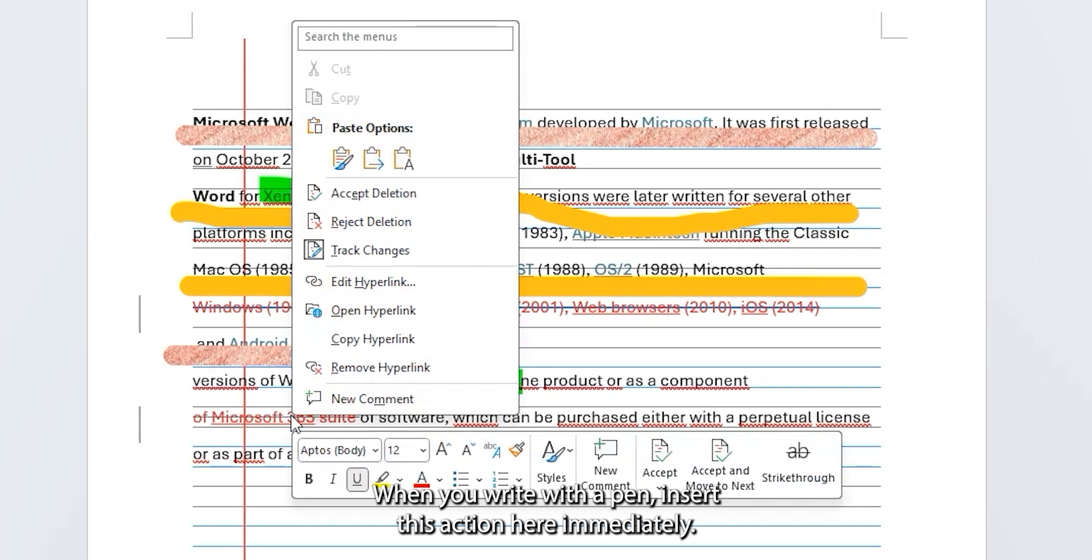
click(413, 535)
Show the drawing ruler and draw a thick green line along its 45° edge across the lower part of the page.
click(223, 47)
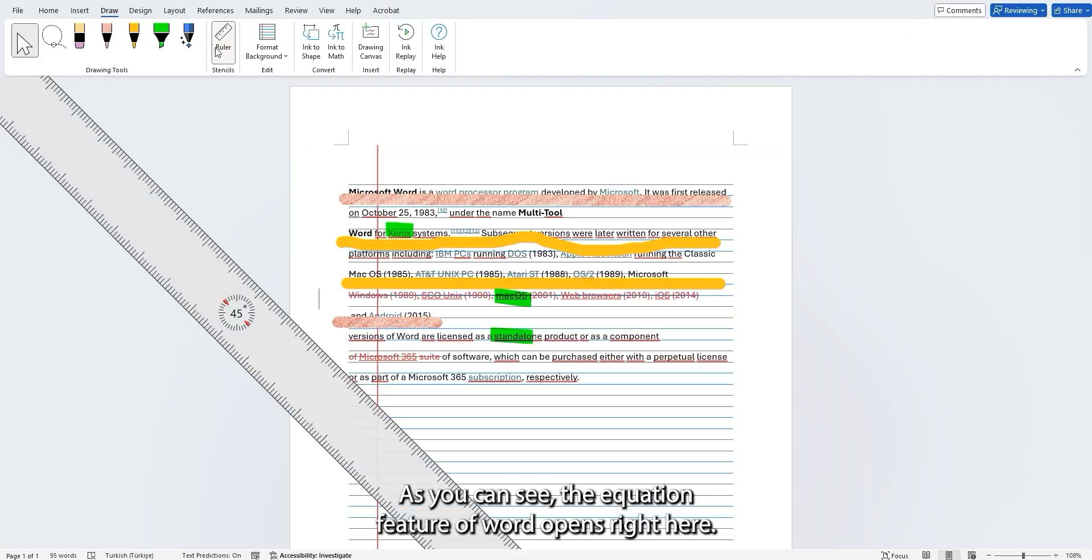
click(112, 49)
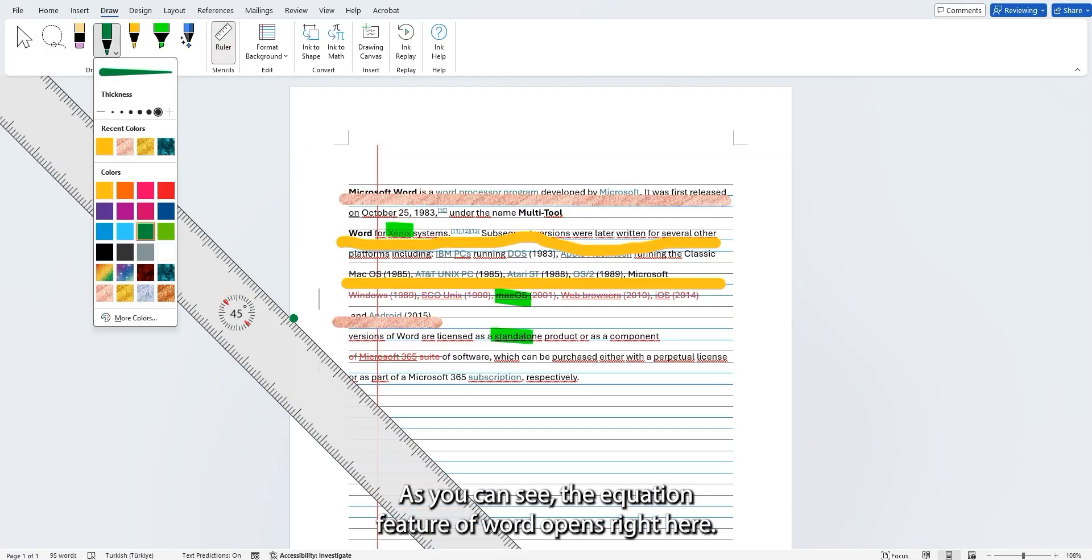
drag(294, 316, 495, 515)
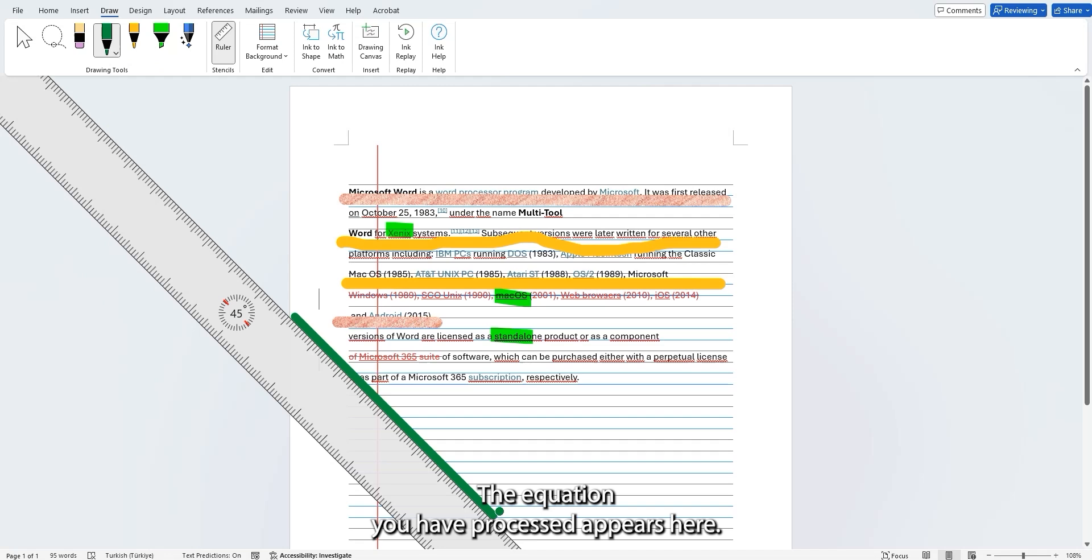
Handwrite the expression a+b with Ink to Math and insert it as an equation within the struck-out "Microsoft 365" text.
click(267, 51)
click(311, 47)
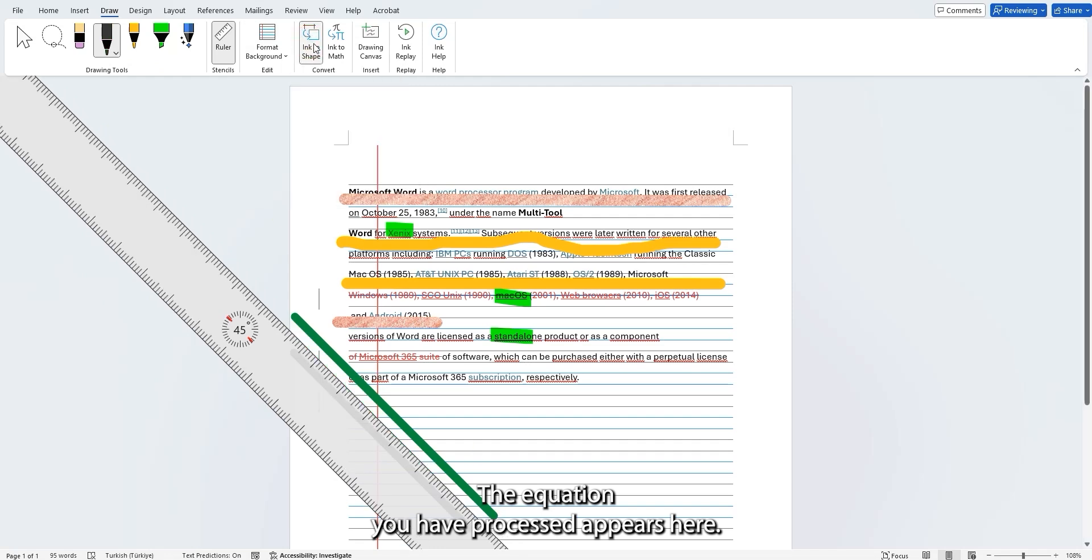
click(335, 50)
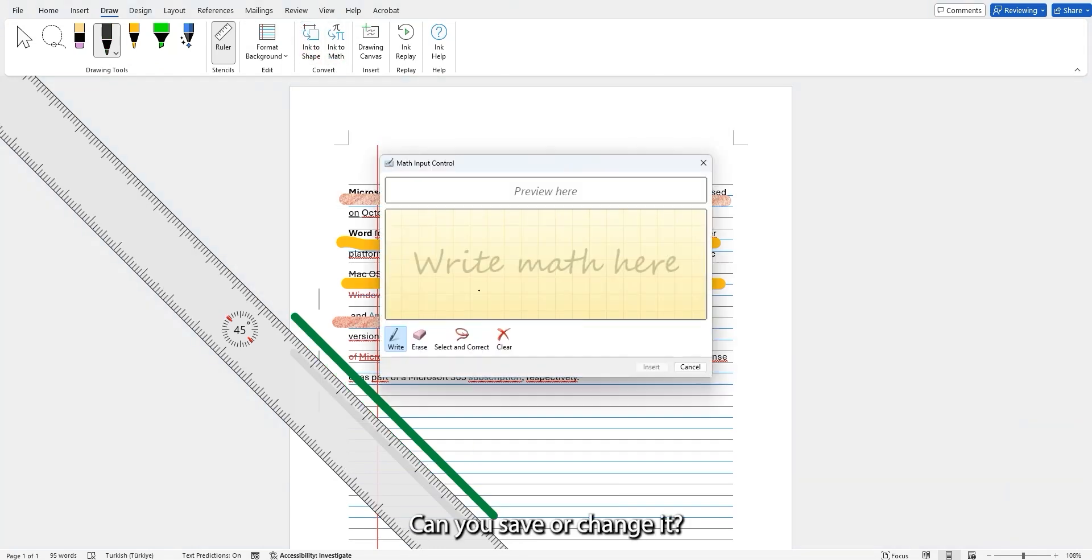
mouse_move(571, 332)
mouse_down()
mouse_move(609, 335)
mouse_move(611, 379)
mouse_up()
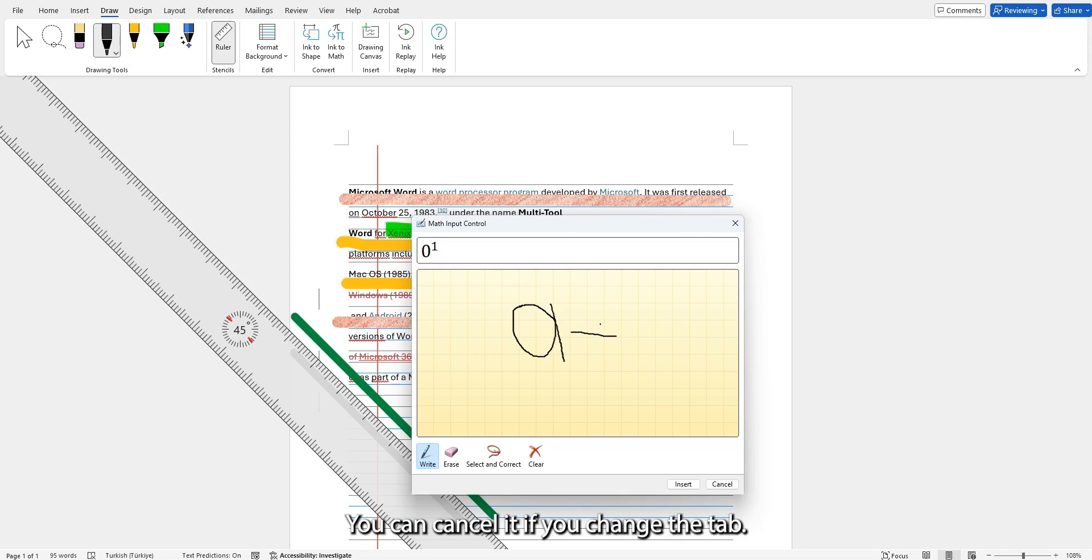
drag(619, 302, 644, 393)
mouse_move(633, 341)
mouse_down()
mouse_move(685, 374)
mouse_move(650, 392)
mouse_up()
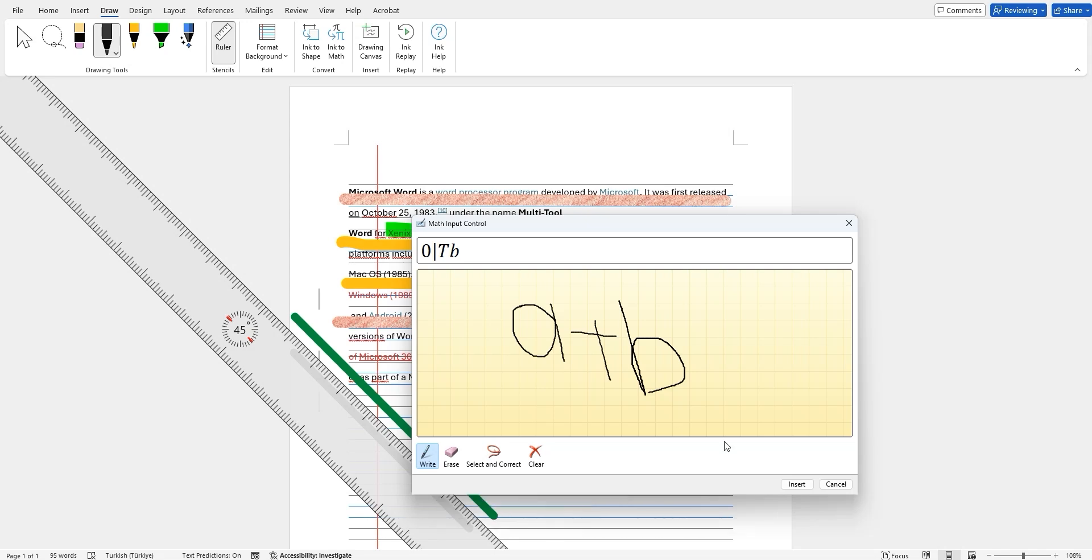
click(797, 483)
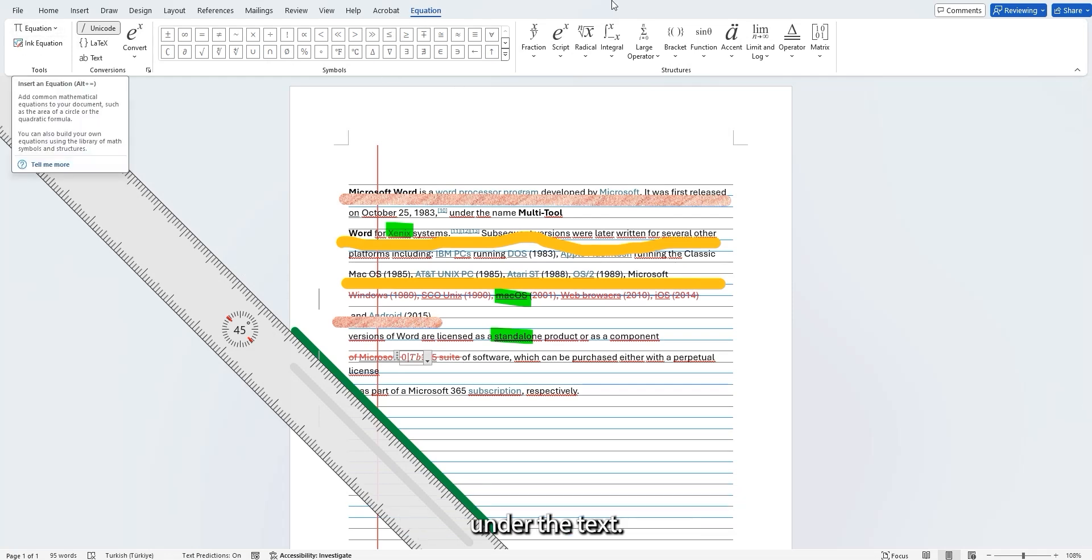
Play back the page's ink strokes with Ink Replay and close the replay.
click(426, 357)
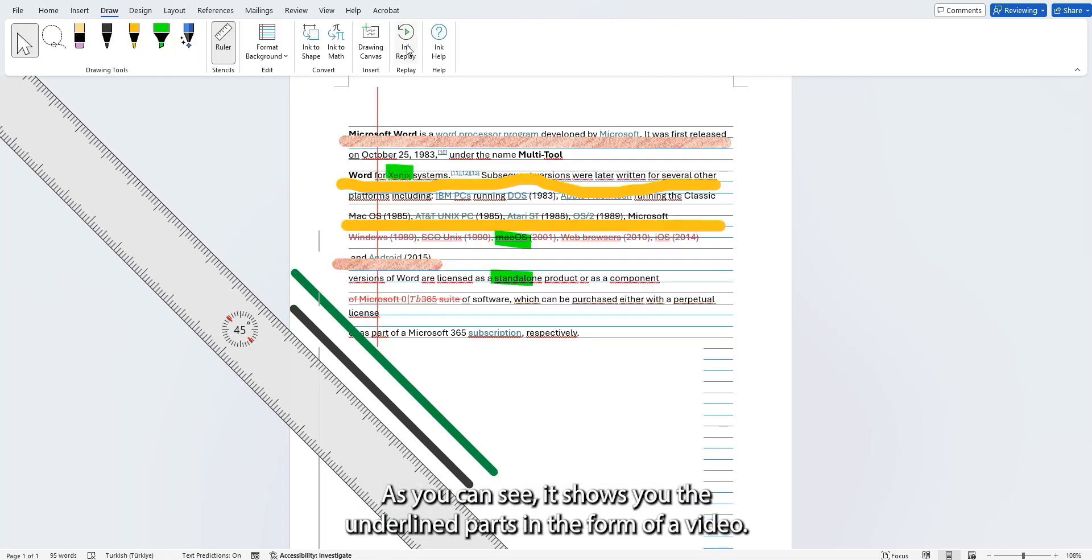
click(406, 40)
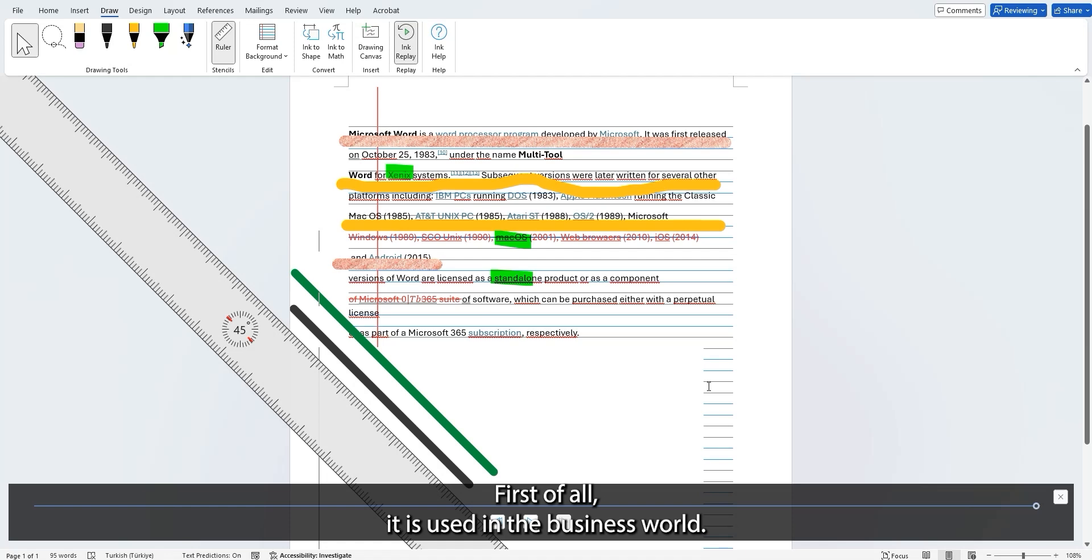
click(1060, 497)
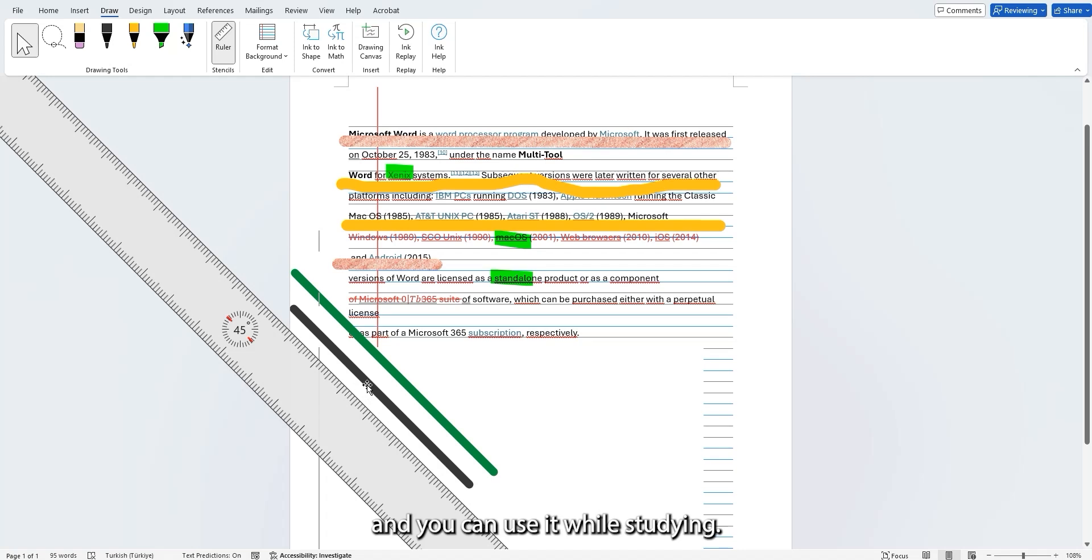
Move the black diagonal line slightly farther below the green one.
drag(368, 387, 366, 403)
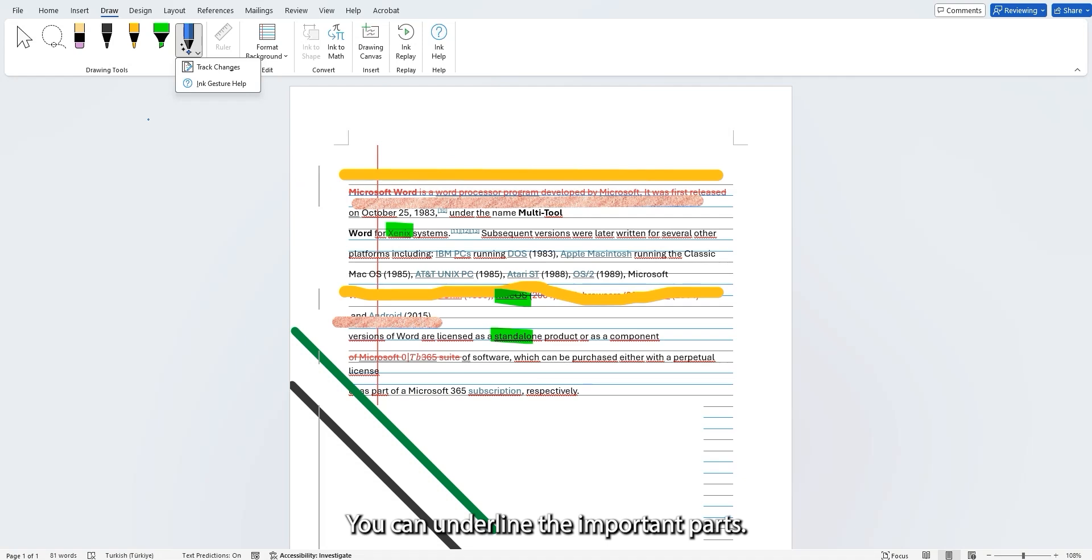
Hide the tracked-change markup beside the paragraphs and show it again.
click(24, 37)
click(319, 198)
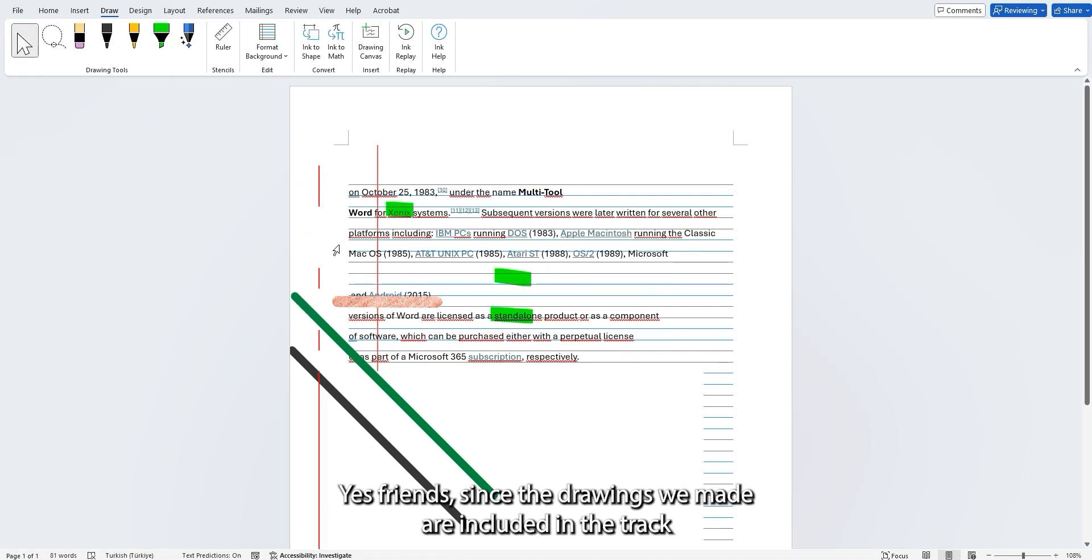
click(319, 277)
click(320, 278)
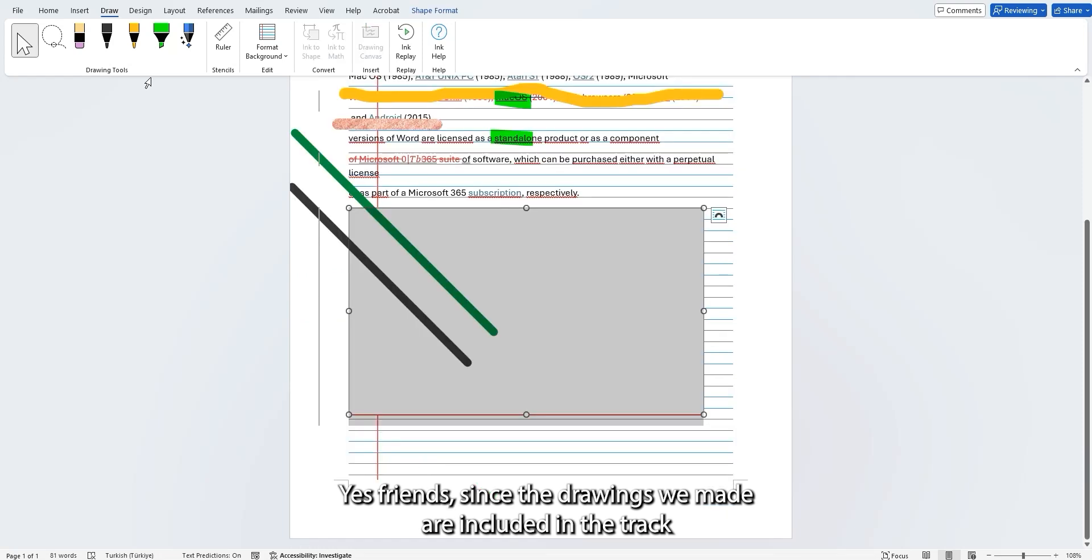
Draw thick yellow pen strokes along the last ruled line at the foot of the page and erase them.
click(116, 55)
click(116, 53)
click(104, 190)
click(359, 472)
click(79, 41)
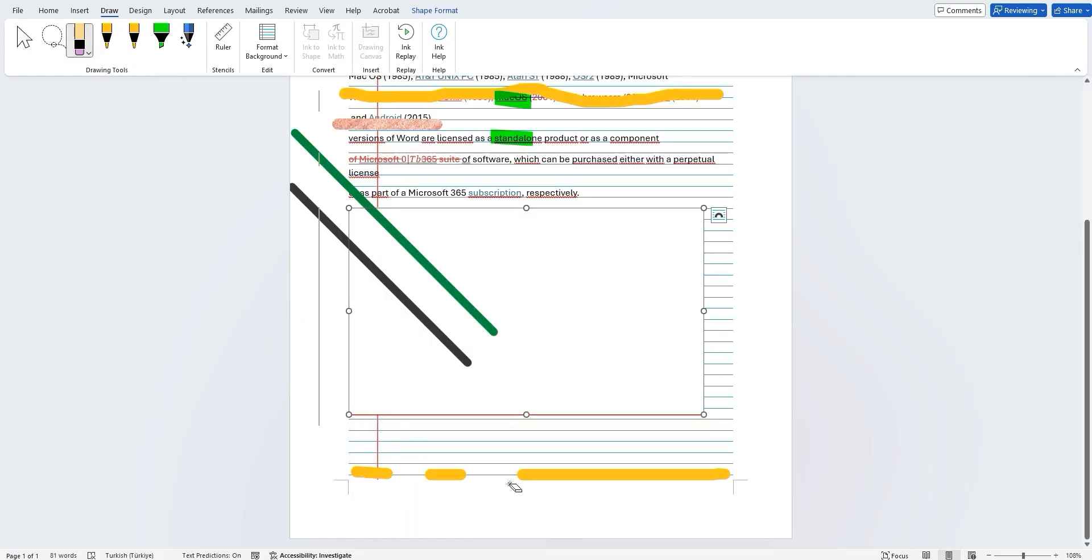
click(529, 475)
click(447, 473)
click(372, 470)
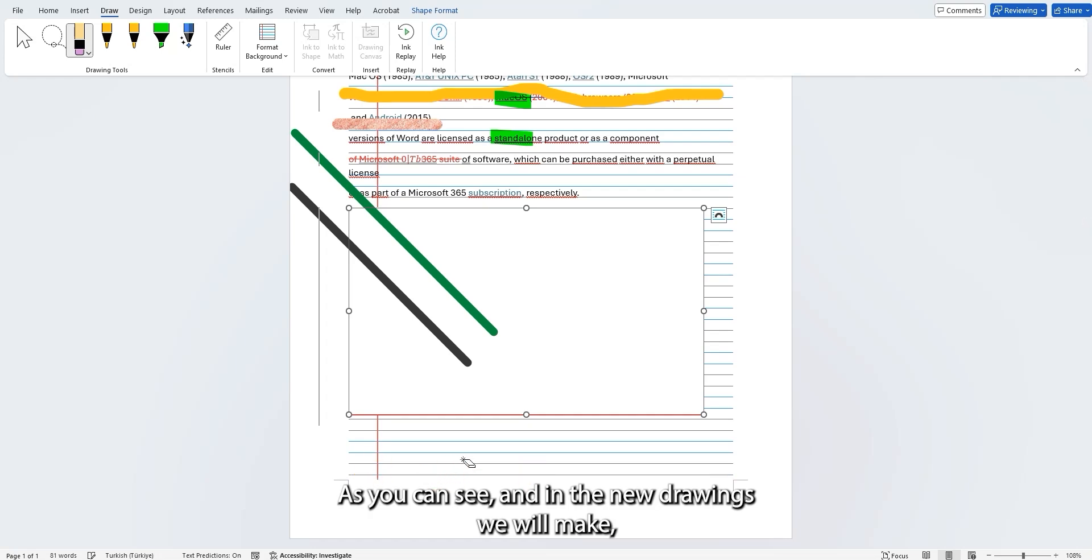
click(35, 49)
View the Action Pen's Track Changes and Ink Gesture Help options, and return to object selection.
scroll(637, 238, up, 5)
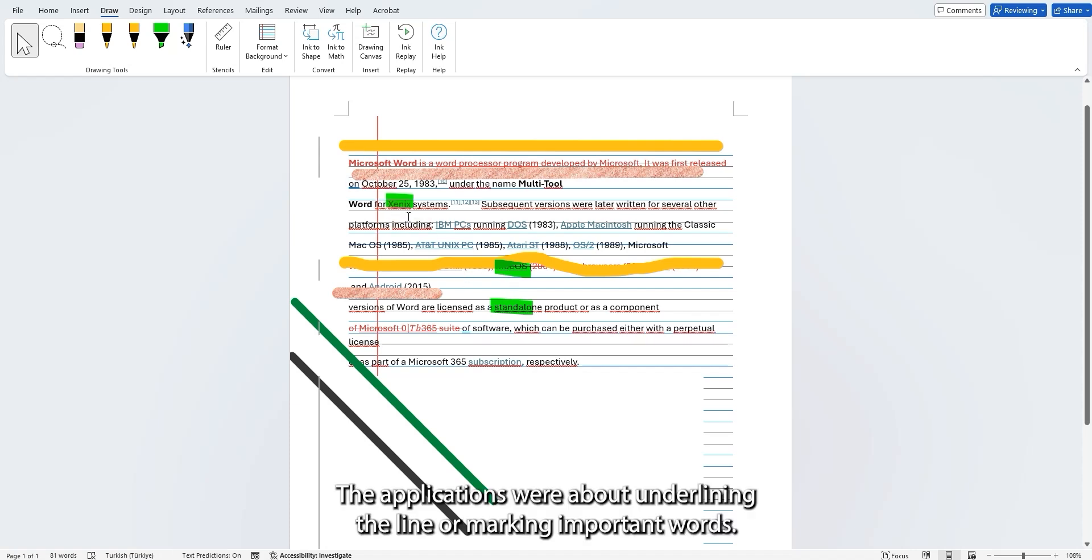
click(189, 43)
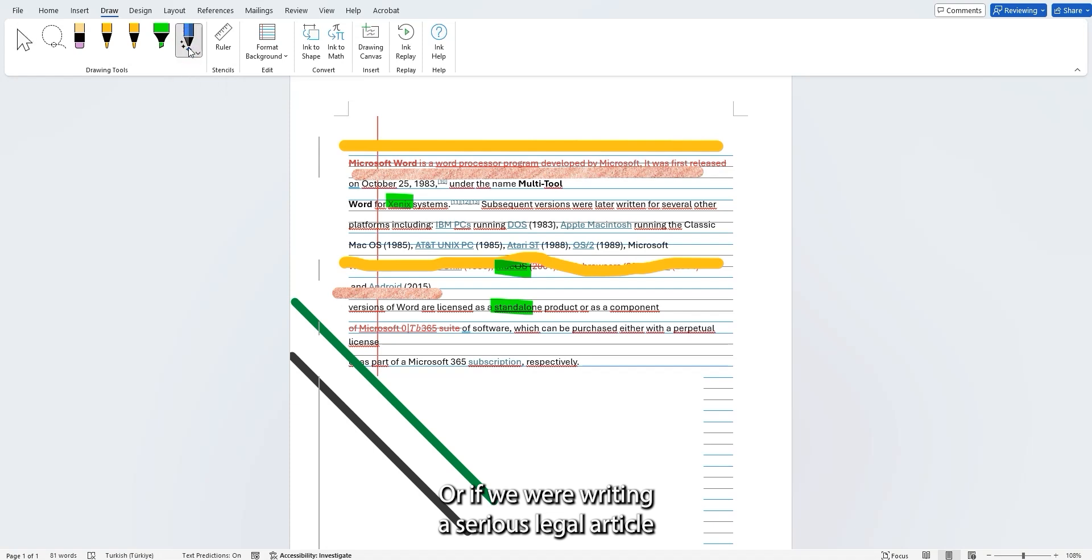
click(192, 52)
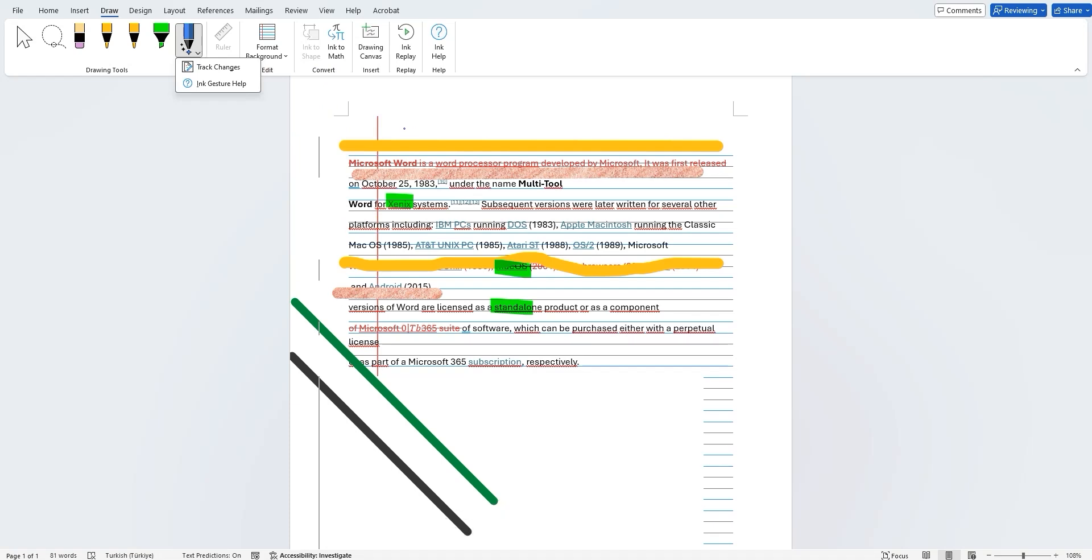
click(24, 40)
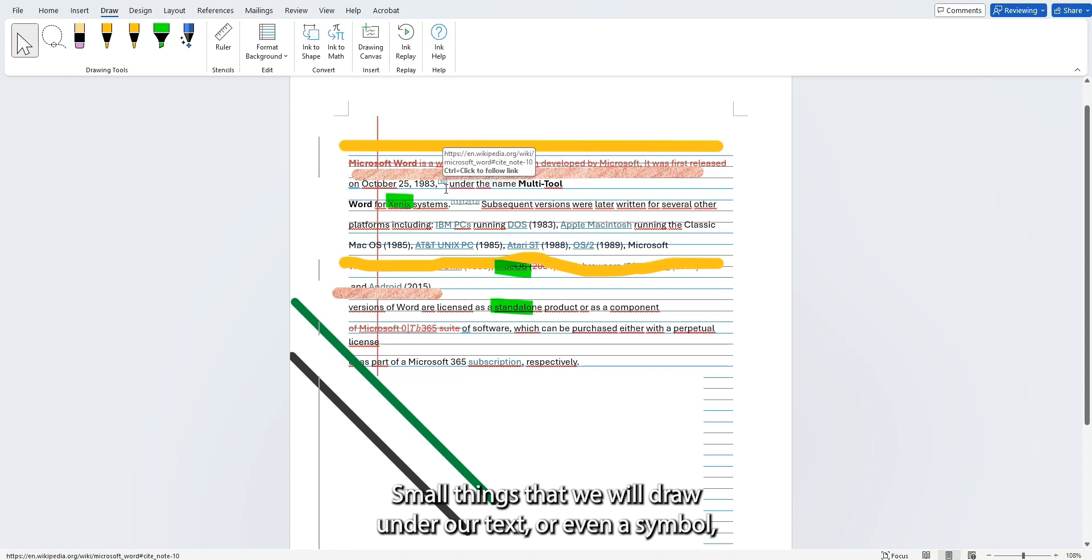
scroll(505, 378, down, 2)
scroll(435, 402, up, 1)
scroll(442, 375, down, 1)
scroll(504, 246, up, 2)
Draw a cartoon figure in the blank canvas below the text, with a thick purple head outline, yellow eyes, a green mouth and gold legs.
scroll(504, 246, down, 3)
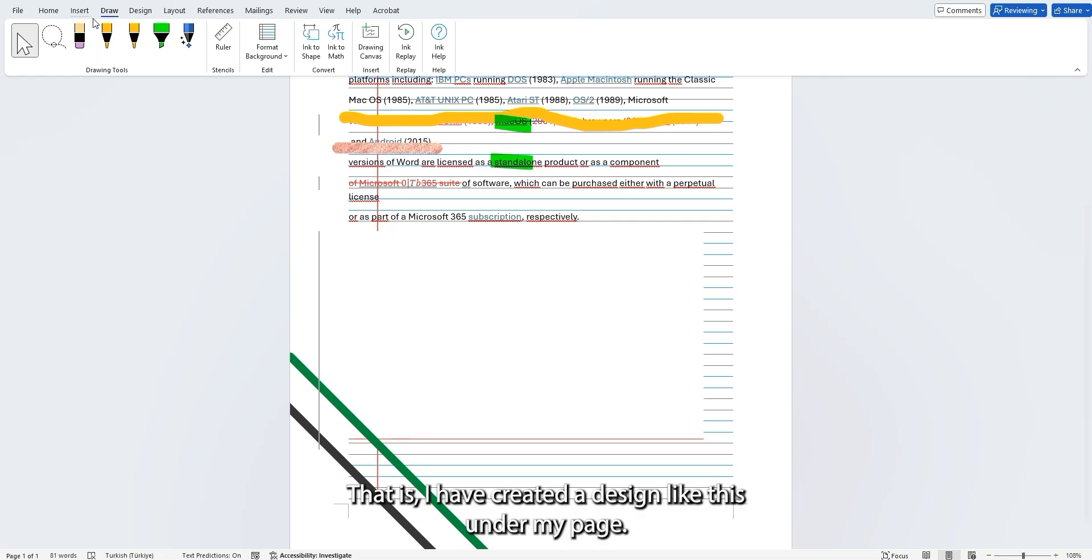
click(112, 52)
click(112, 52)
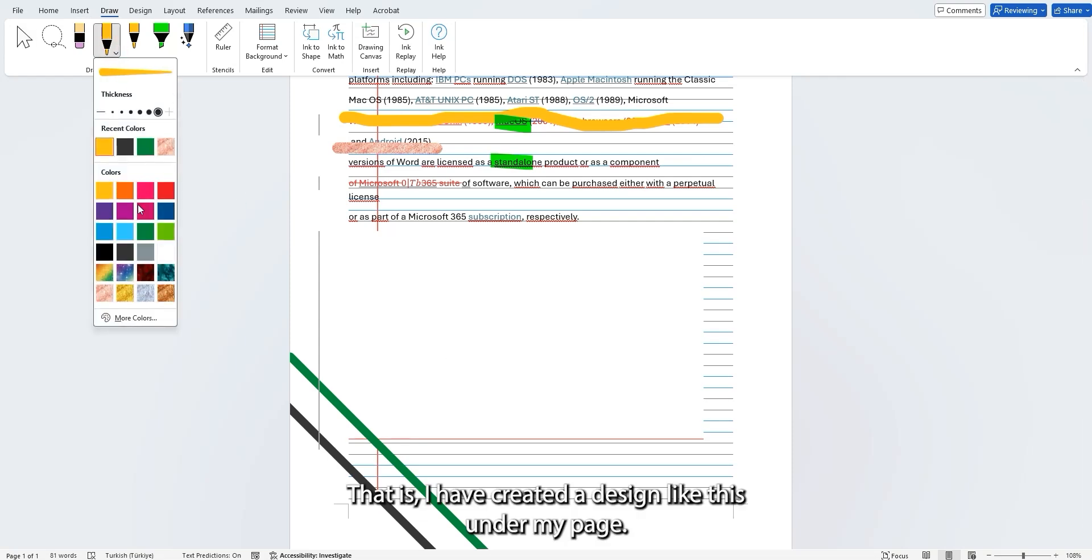
click(124, 211)
drag(487, 276, 462, 286)
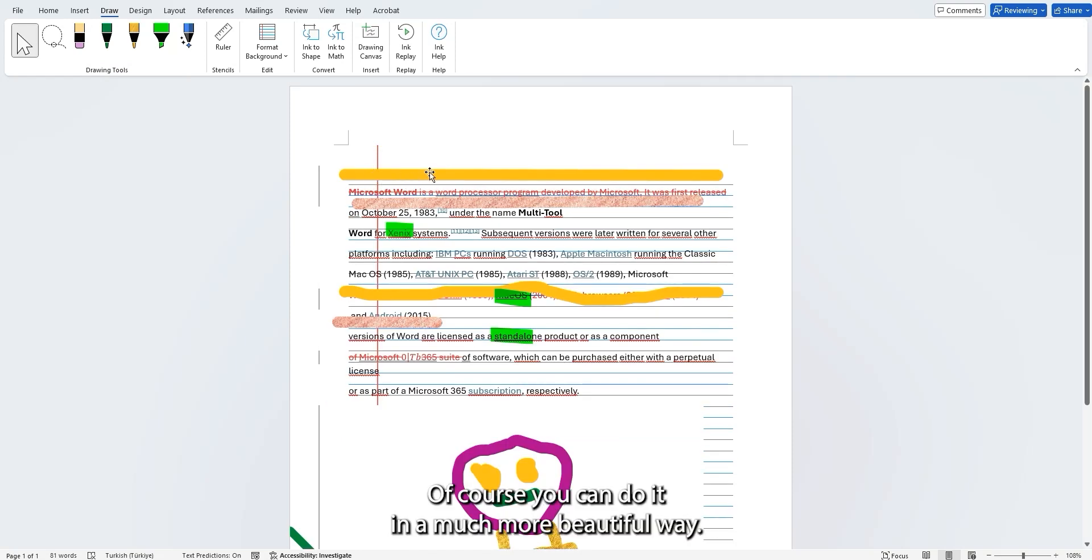
scroll(380, 264, down, 3)
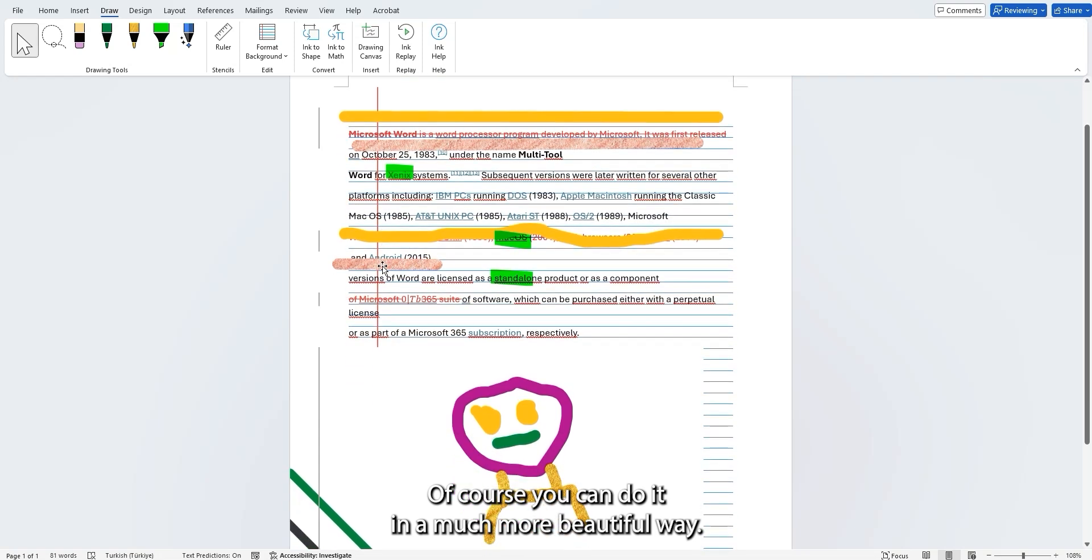
scroll(380, 264, up, 3)
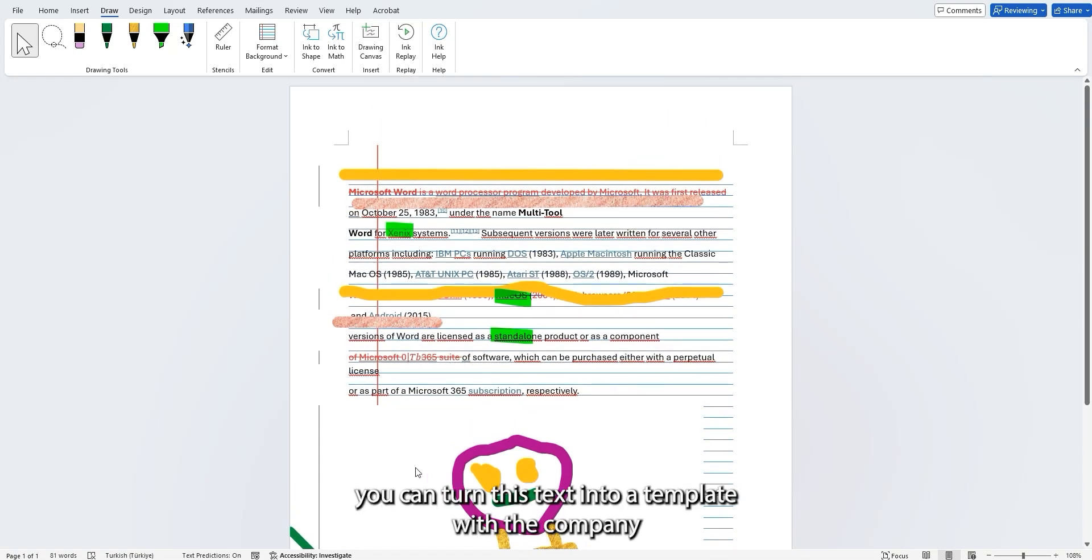
click(398, 458)
drag(366, 407, 414, 259)
click(463, 345)
drag(463, 344, 467, 332)
key(ctrl+z)
Move the green diagonal line down close to the black one in the page's lower-left corner and clear the selection.
scroll(592, 163, down, 3)
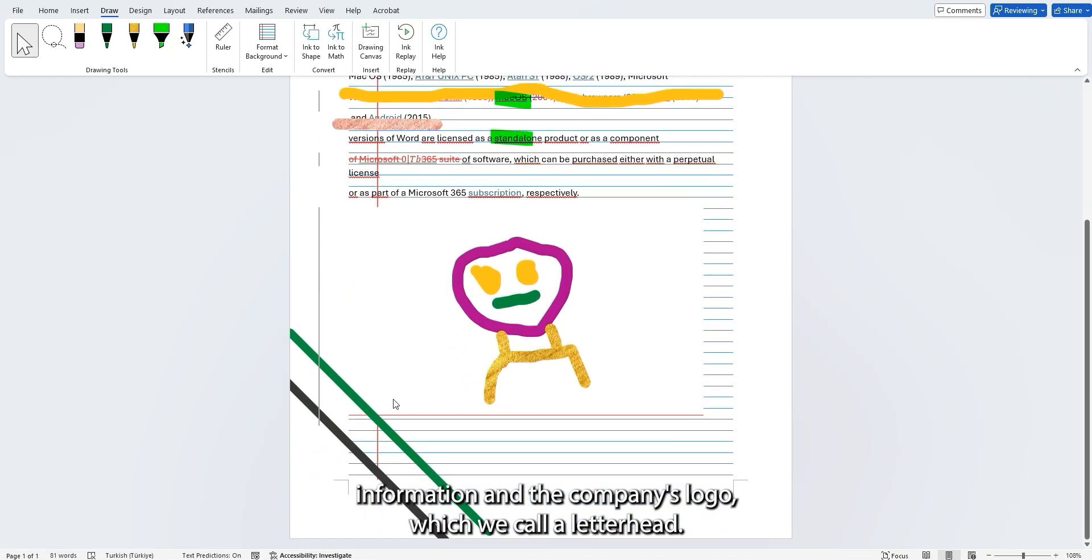
drag(380, 418, 386, 436)
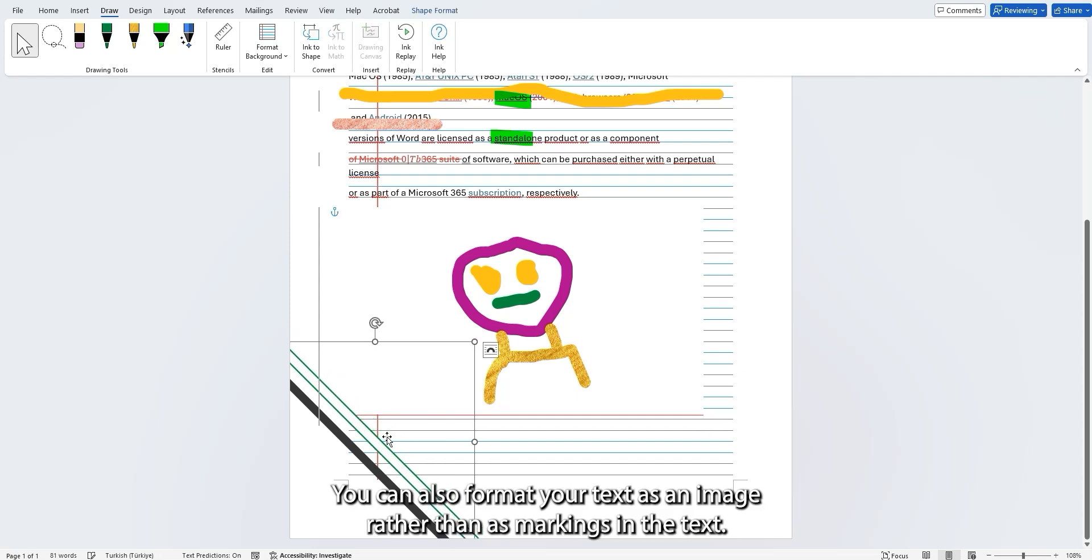
click(649, 426)
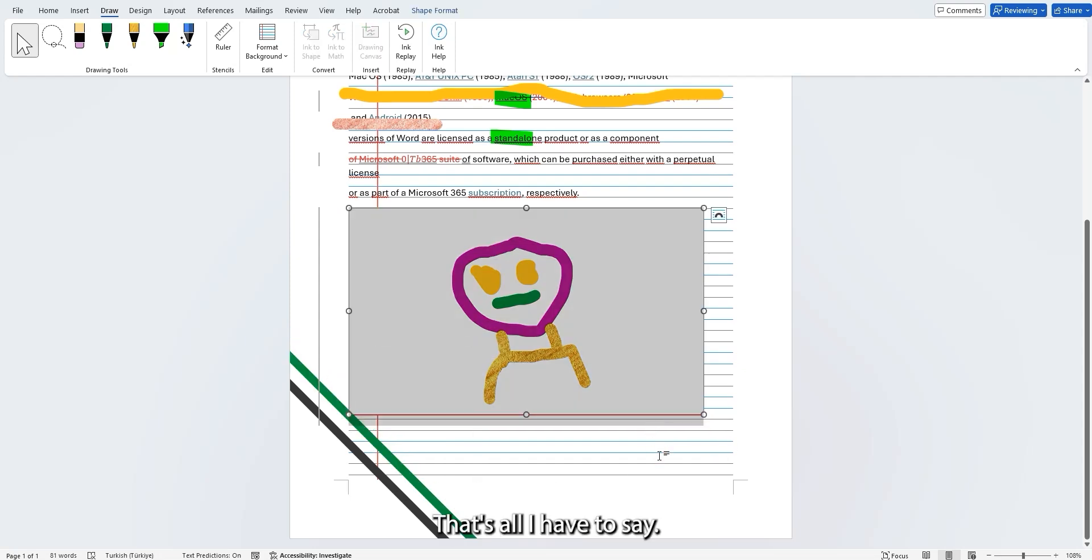
scroll(660, 458, up, 1)
scroll(660, 459, up, 3)
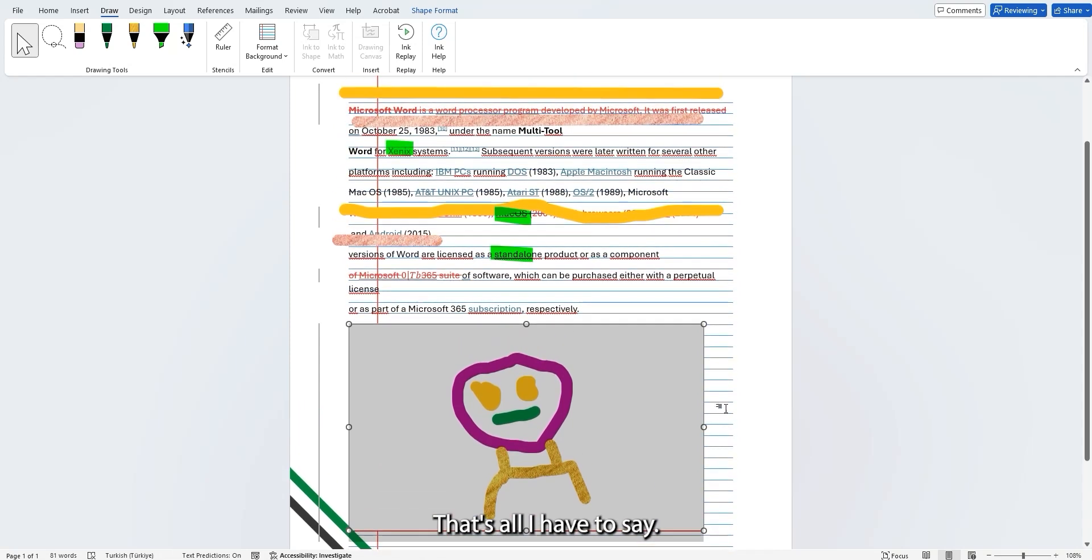
click(725, 386)
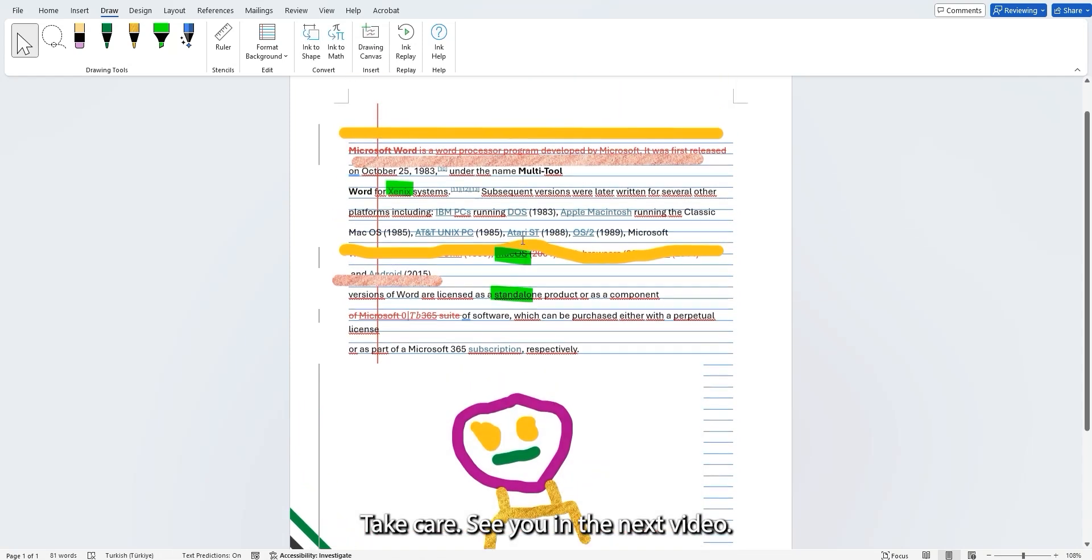